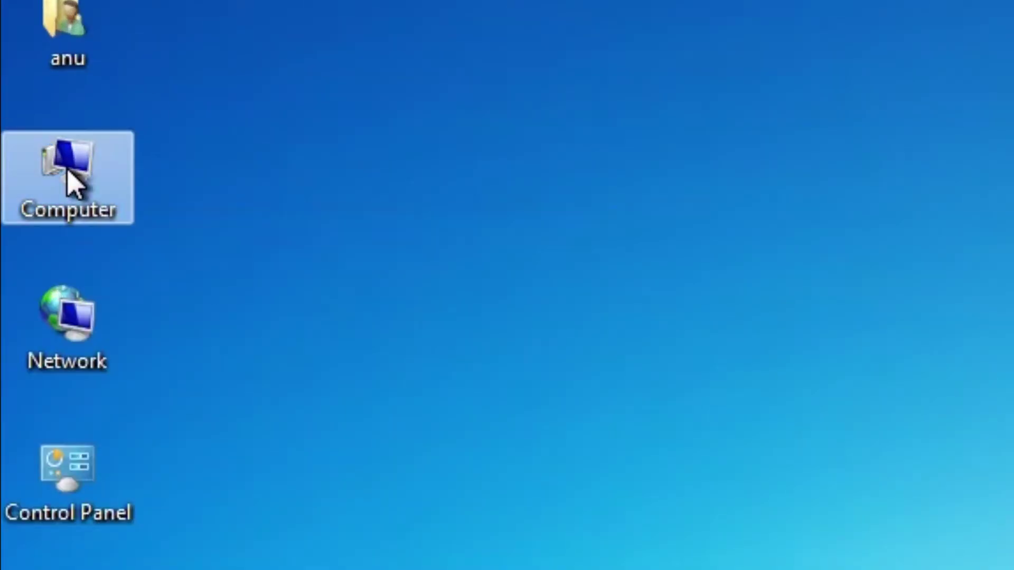
# Step: View the Computer's system properties (32-bit, 3.50 GB RAM), then close the System window
pyautogui.rightClick(68, 170)
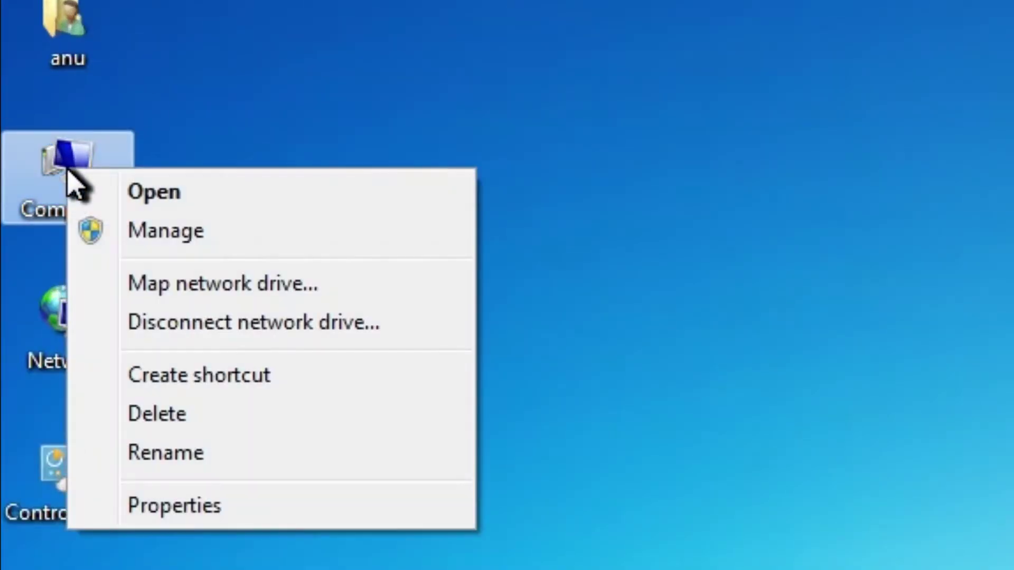
pyautogui.click(222, 515)
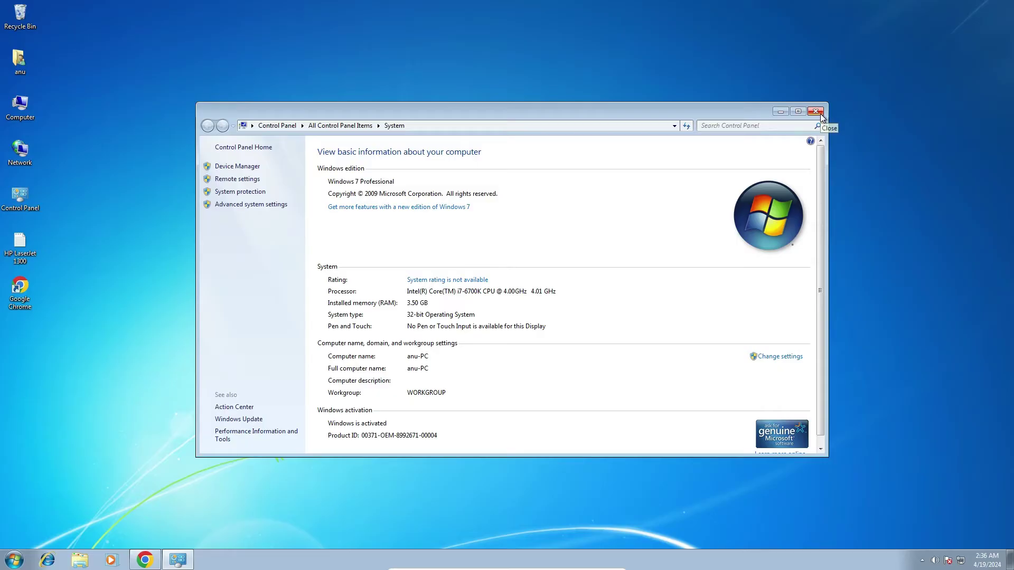
pyautogui.click(816, 111)
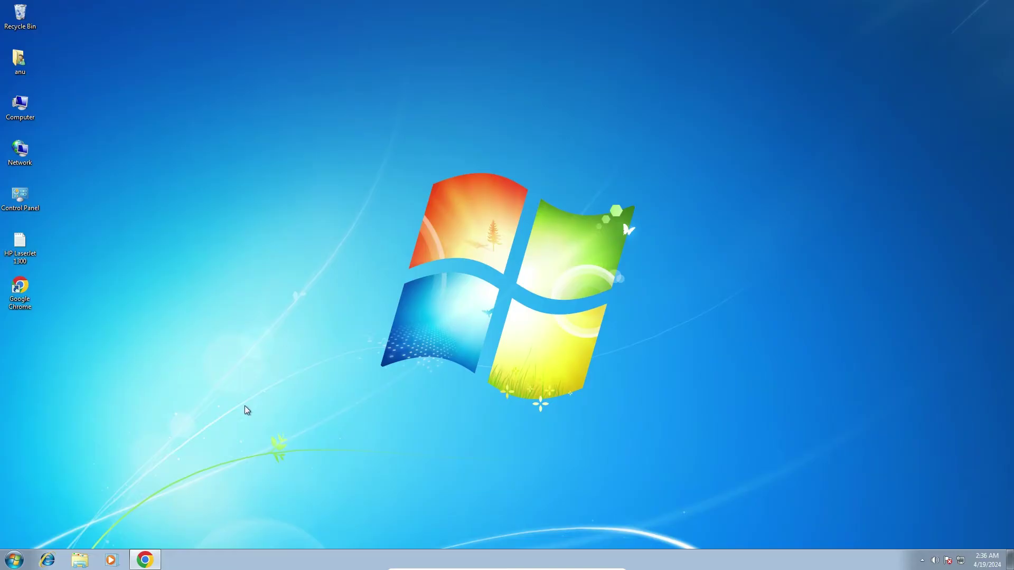
# Step: Rerun the Google search for 'canon lbp 6030 driver' in Chrome
pyautogui.click(150, 559)
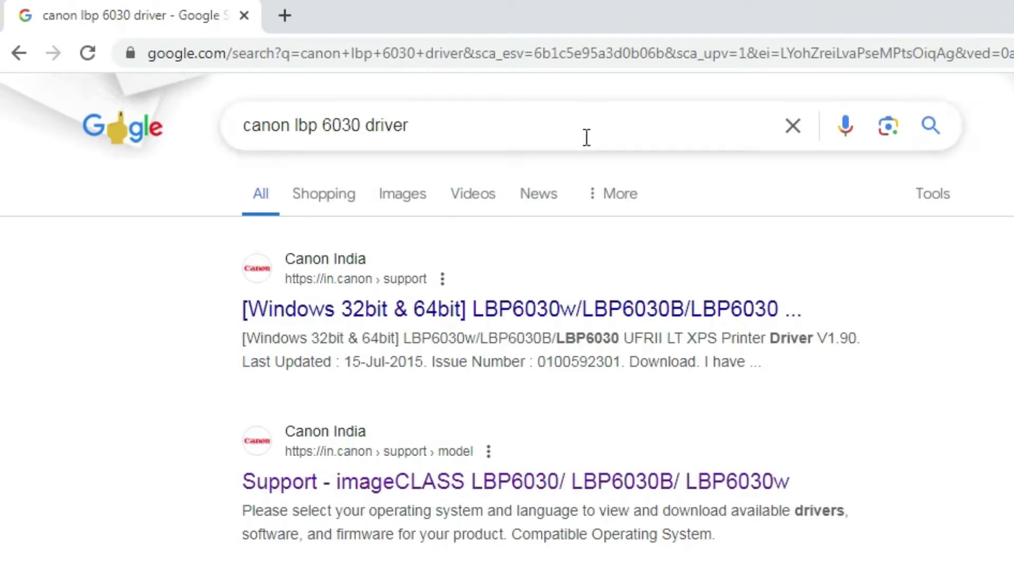
pyautogui.tripleClick(468, 132)
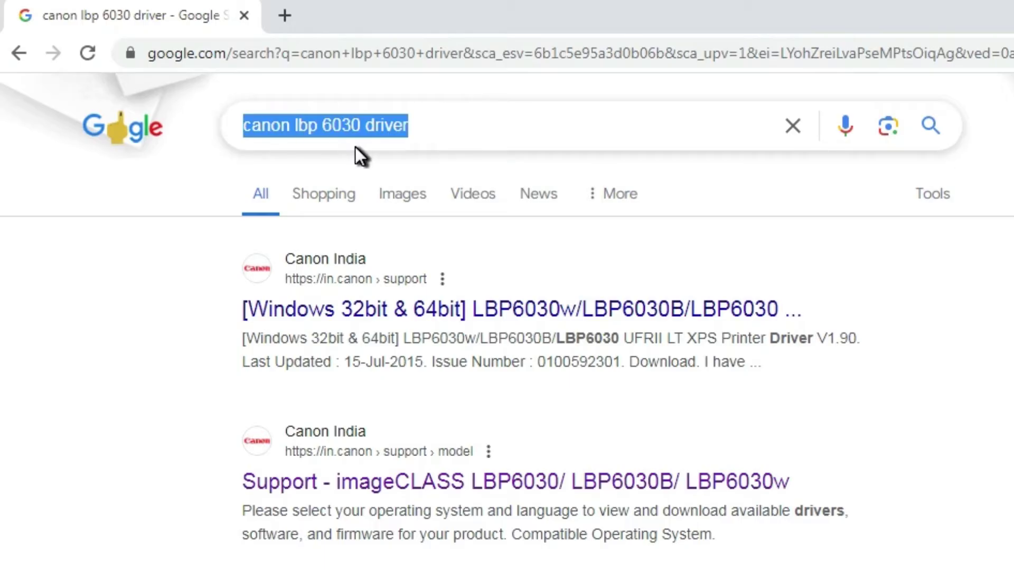
pyautogui.click(451, 127)
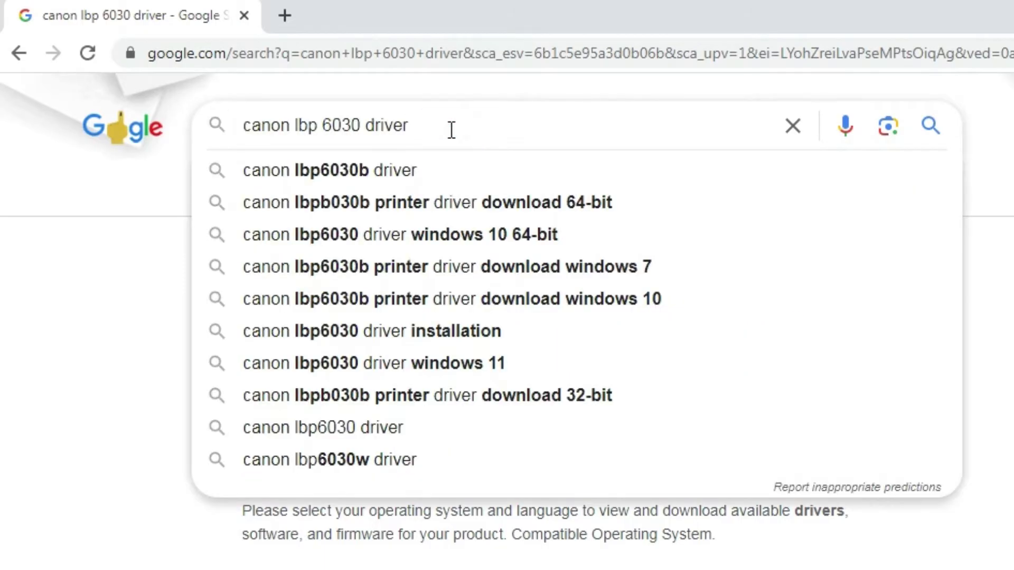
pyautogui.press('Return')
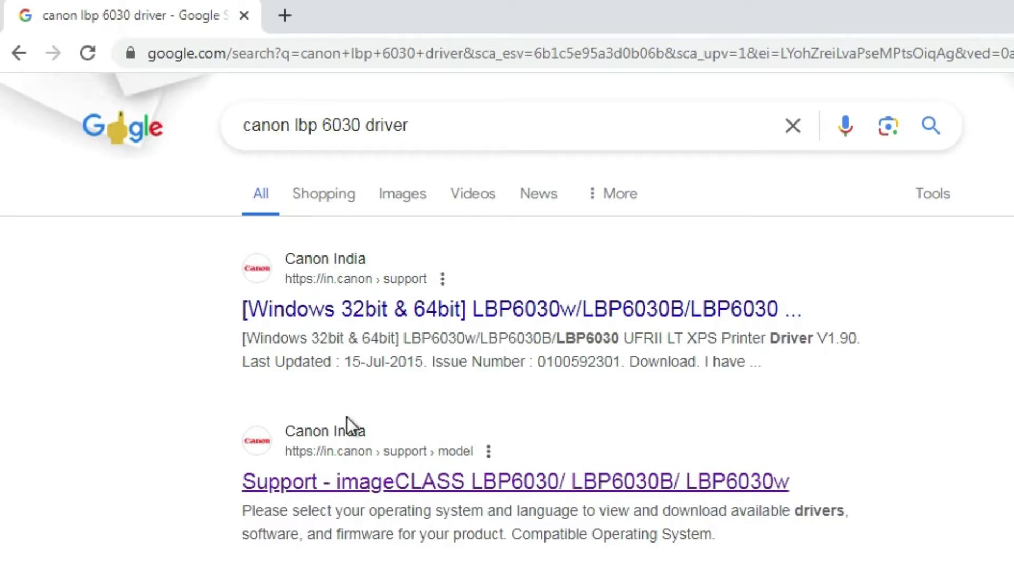
# Step: Open the Canon imageCLASS LBP6030 support result in a new tab
pyautogui.scroll(-2, 194, 406)
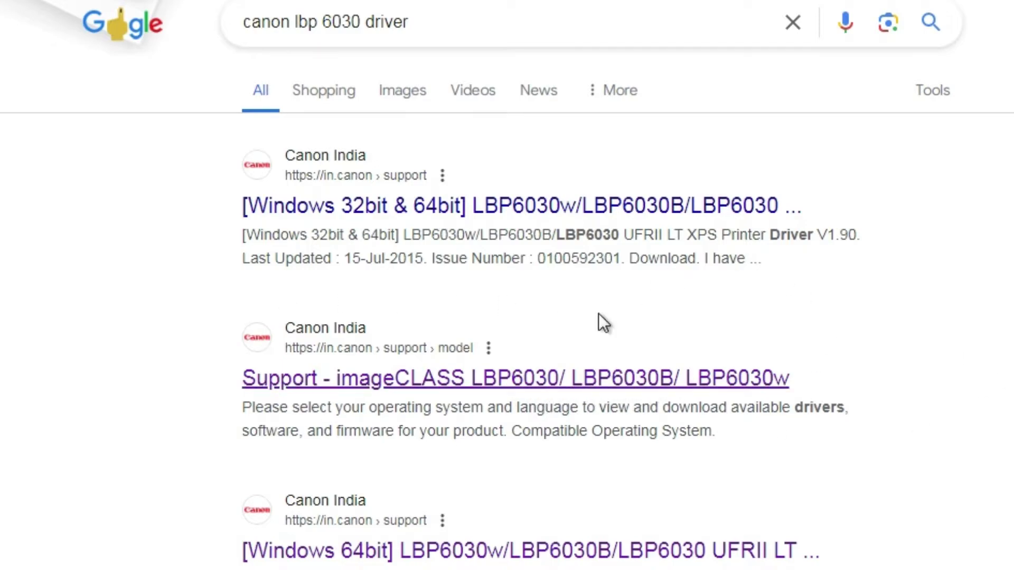
pyautogui.rightClick(436, 379)
pyautogui.click(504, 388)
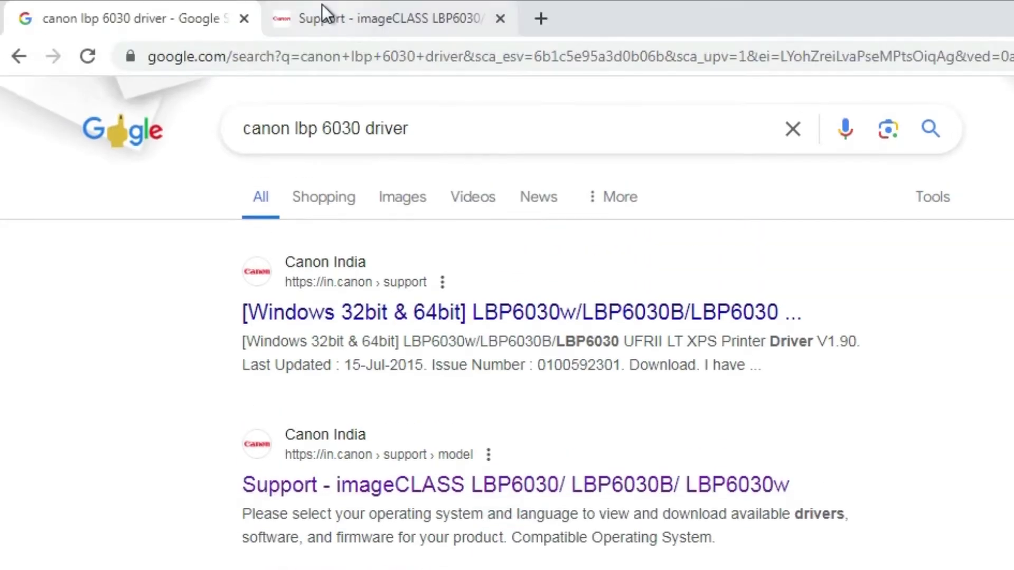
# Step: On the Canon LBP6030 support page, set Compatible Operating System to Windows 7 and search for drivers
pyautogui.click(322, 15)
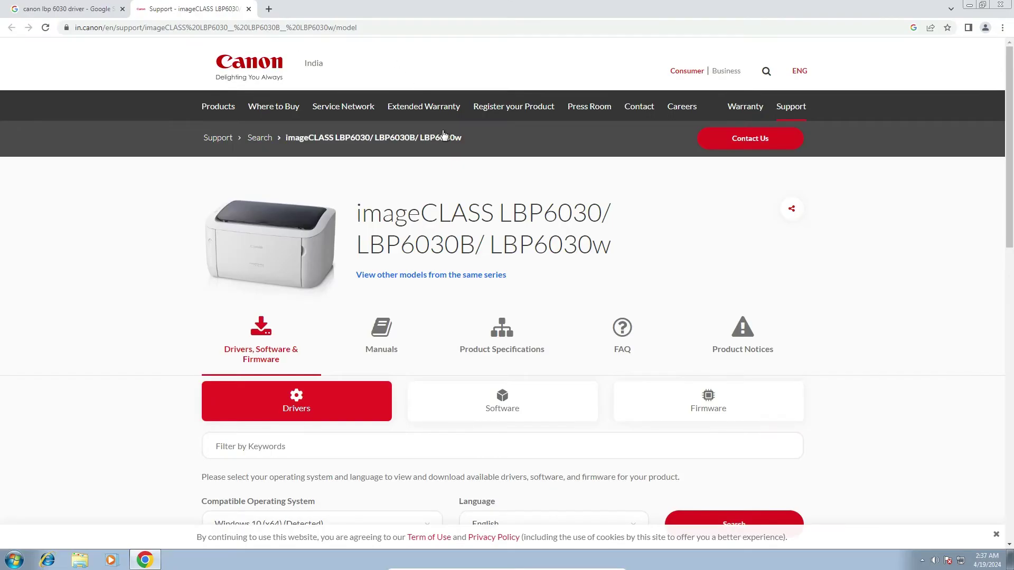
pyautogui.moveTo(495, 197); pyautogui.dragTo(547, 245)
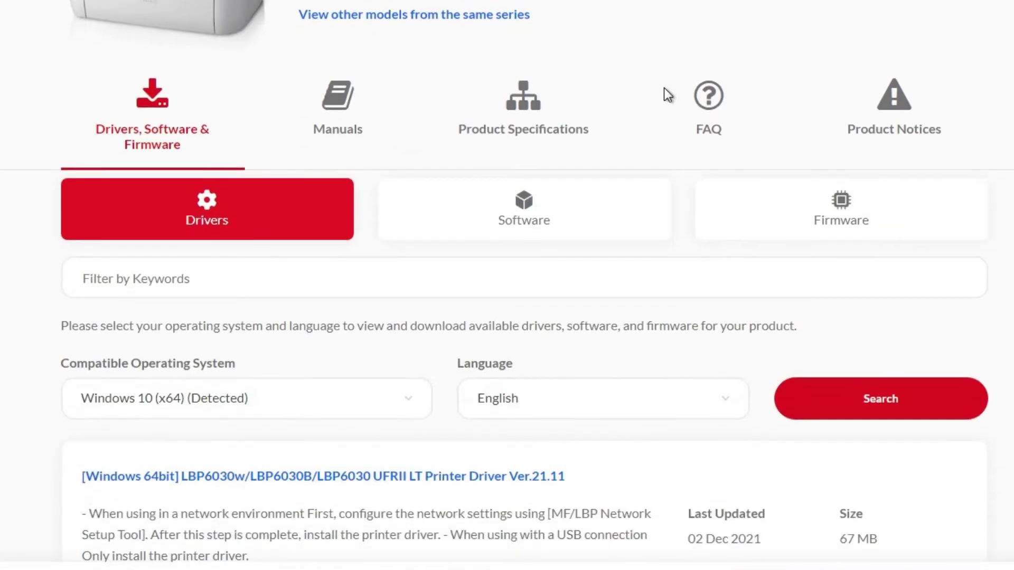
pyautogui.scroll(-5, 292, 227)
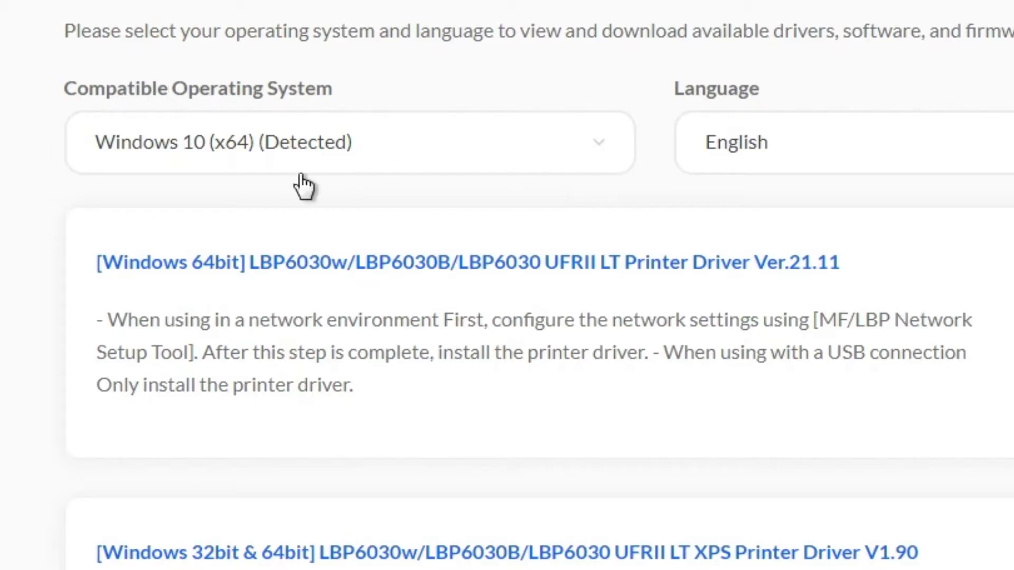
pyautogui.click(389, 150)
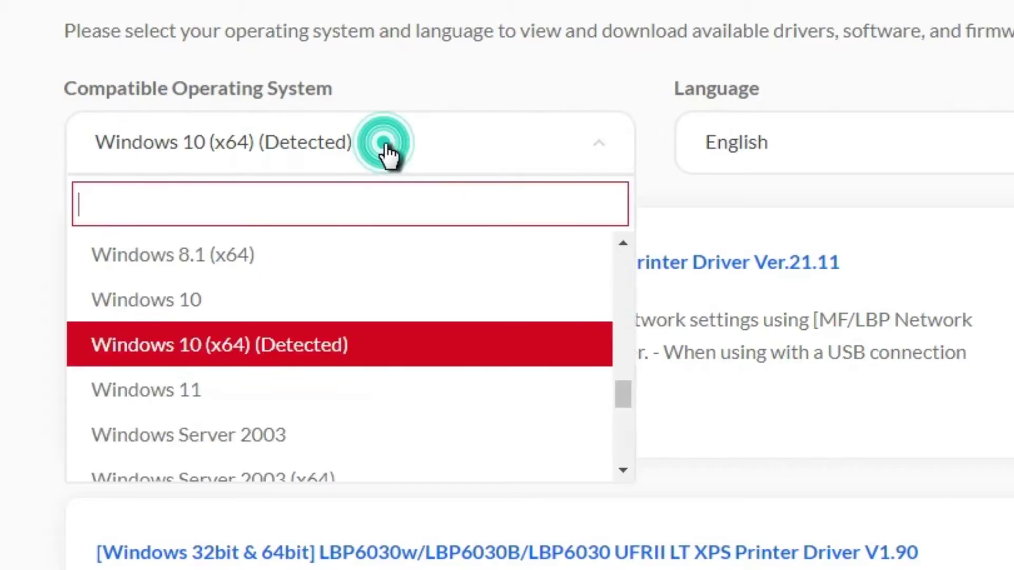
pyautogui.scroll(5, 413, 290)
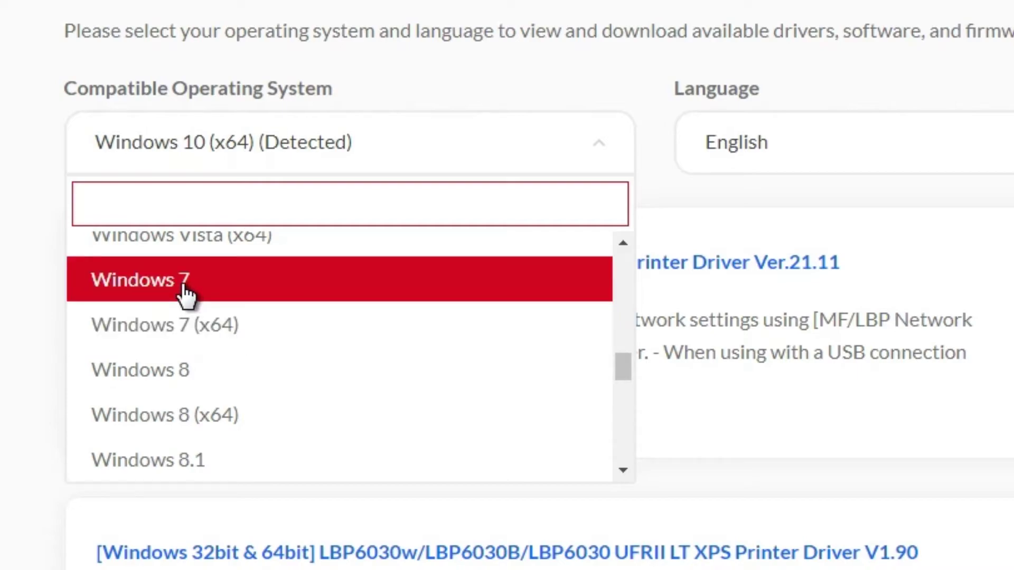
pyautogui.click(186, 296)
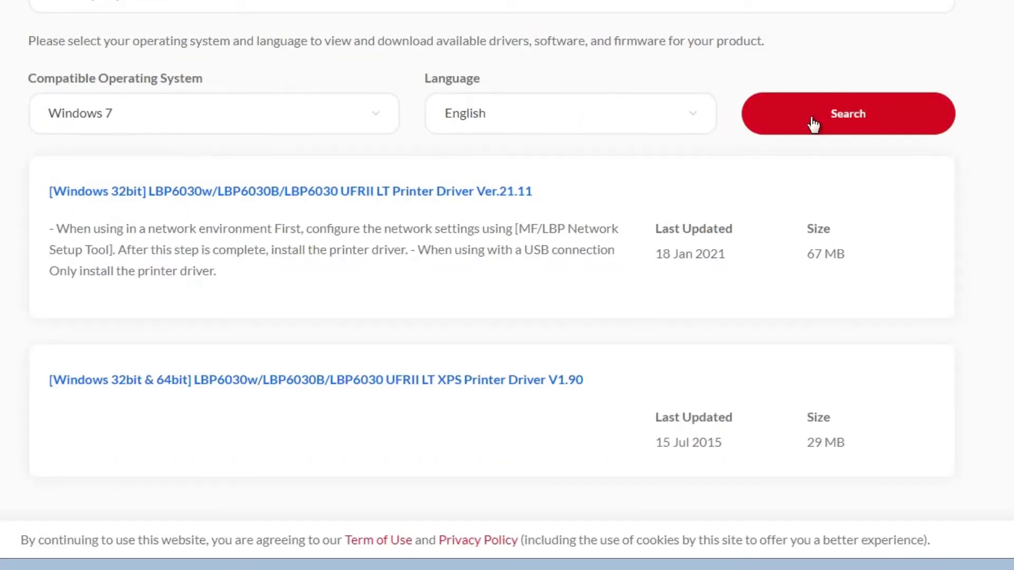
pyautogui.click(908, 123)
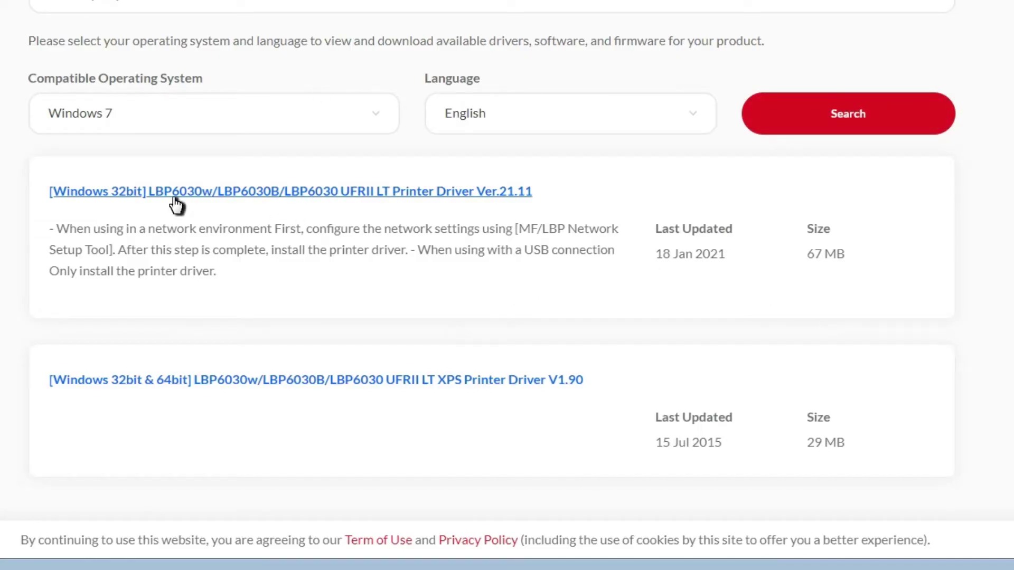
# Step: Download LBP6030_V2111_WP_EN.exe from the Windows 32bit UFRII LT driver page, accepting the EULA, and show all downloads
pyautogui.click(387, 193)
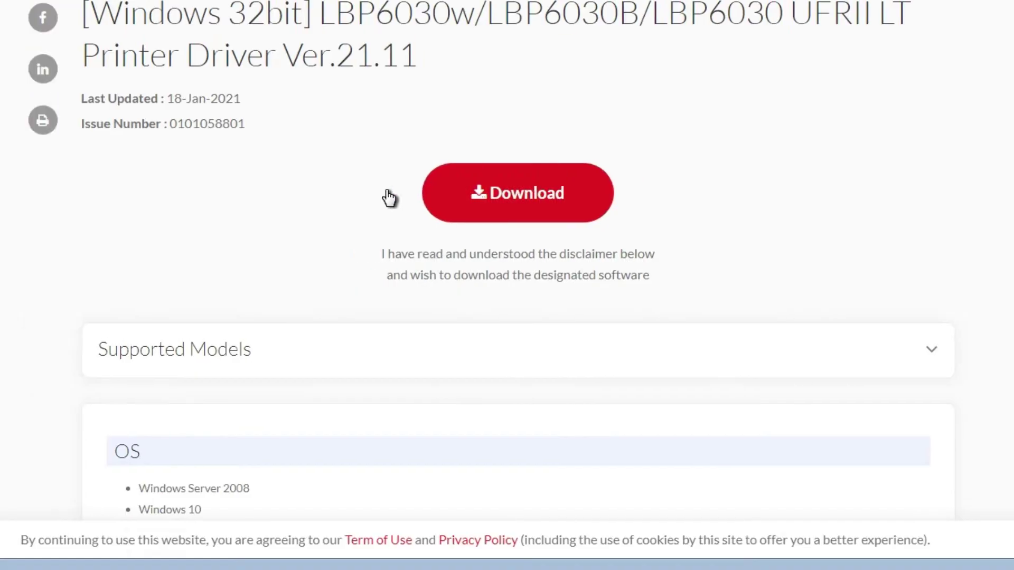
pyautogui.click(491, 293)
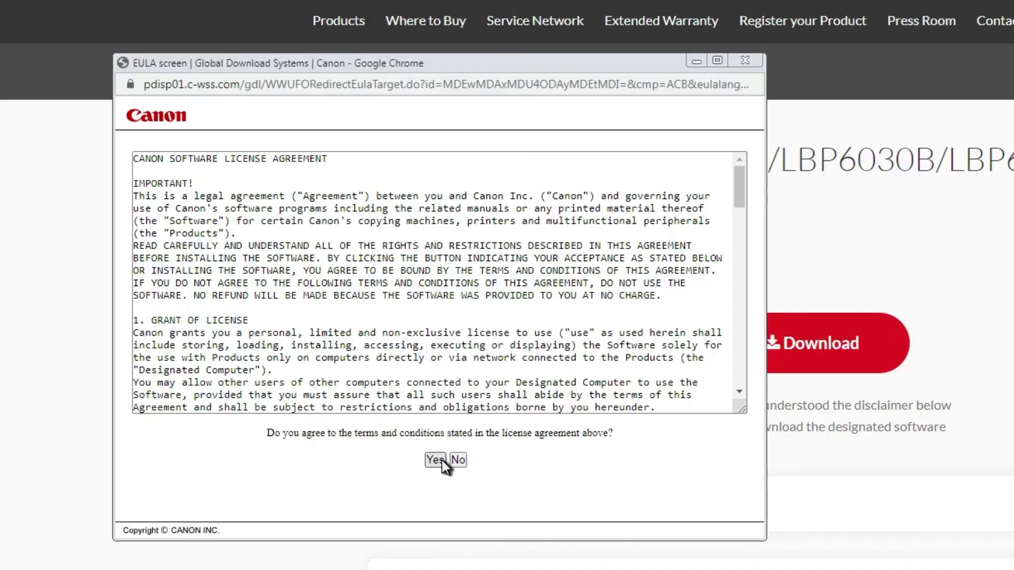
pyautogui.click(442, 461)
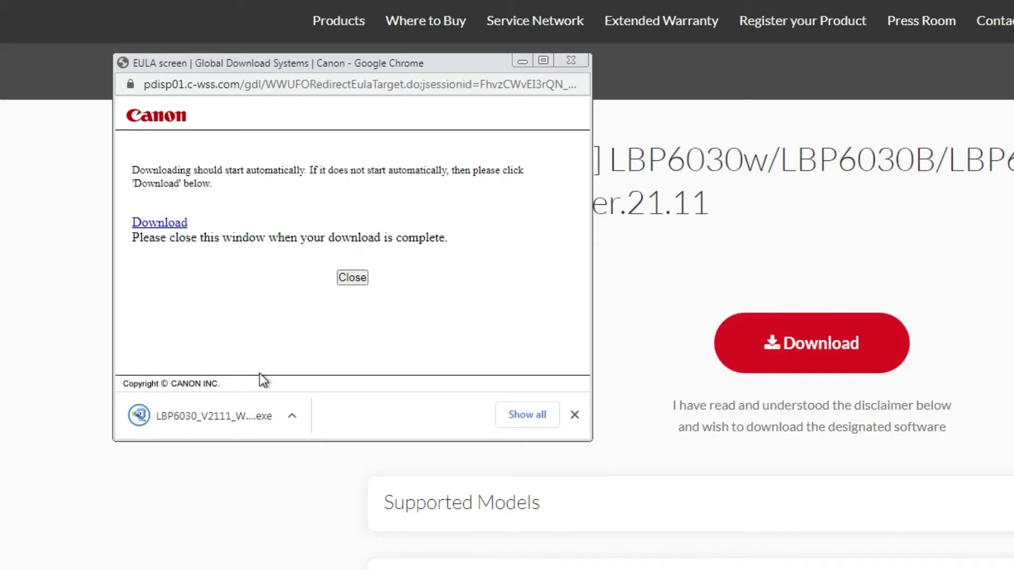
pyautogui.click(526, 416)
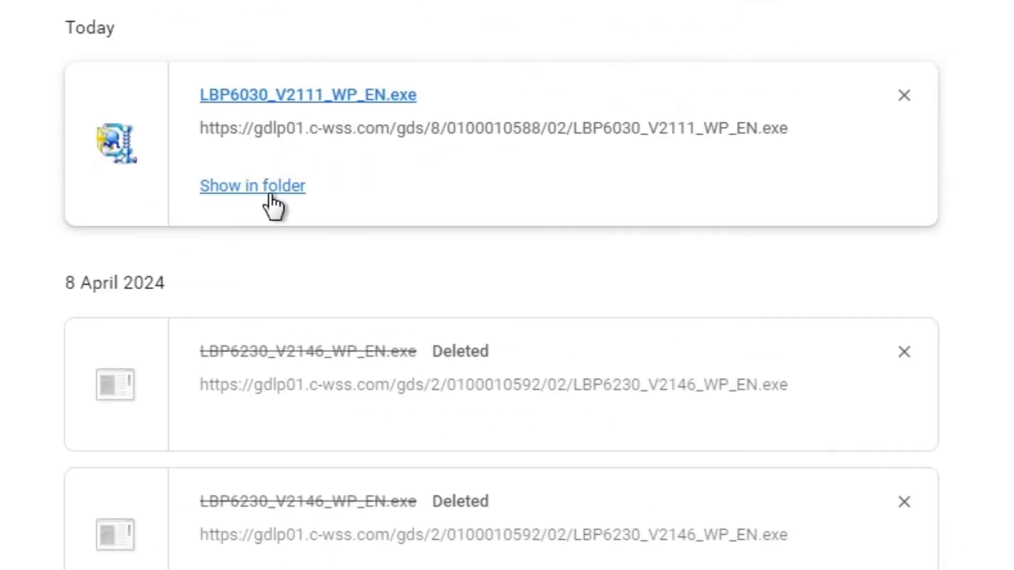
# Step: Move the downloaded LBP6030_V2111_WP_EN installer from the Downloads folder onto the desktop
pyautogui.click(269, 190)
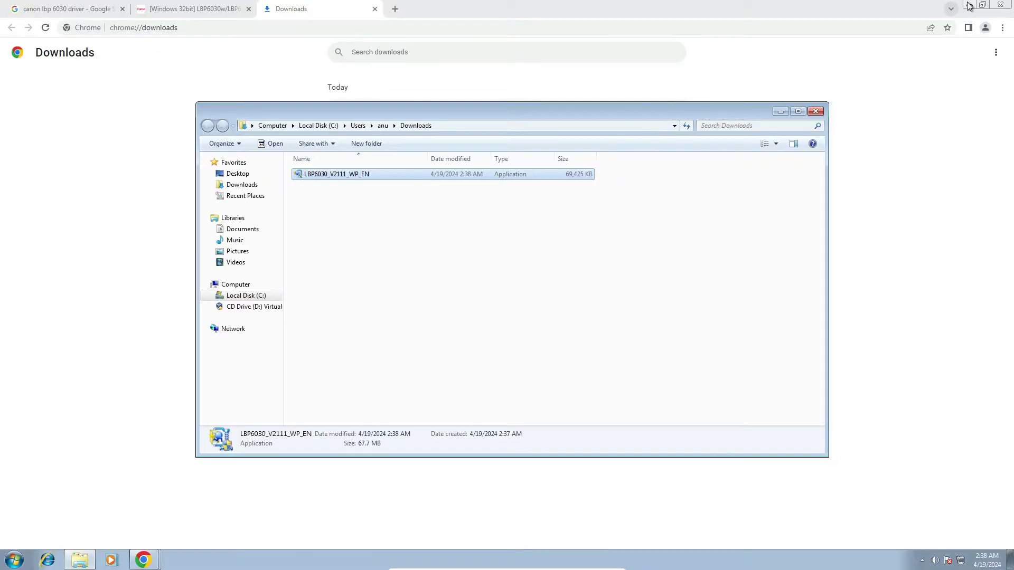
pyautogui.click(967, 16)
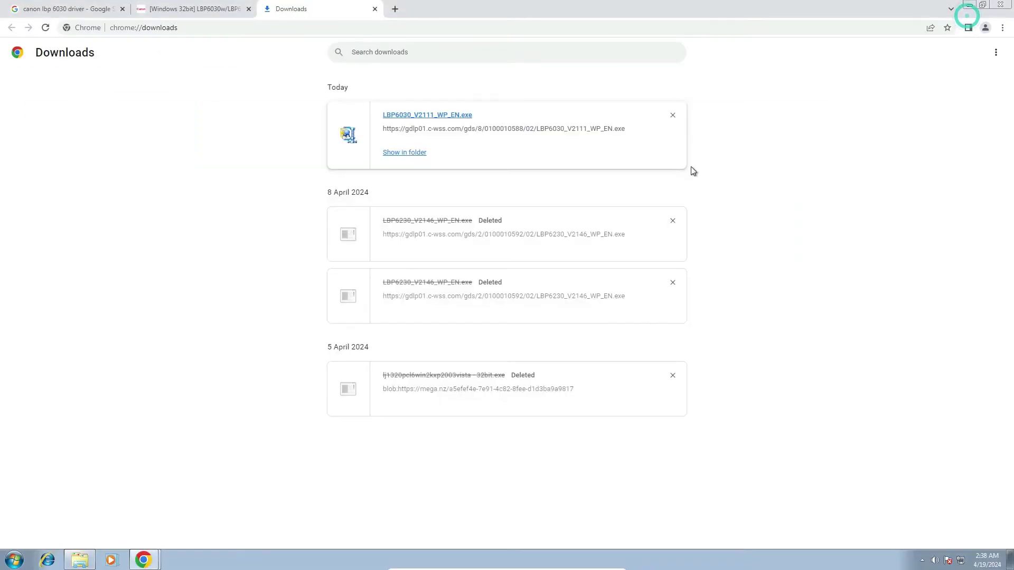
pyautogui.click(132, 296)
pyautogui.click(371, 136)
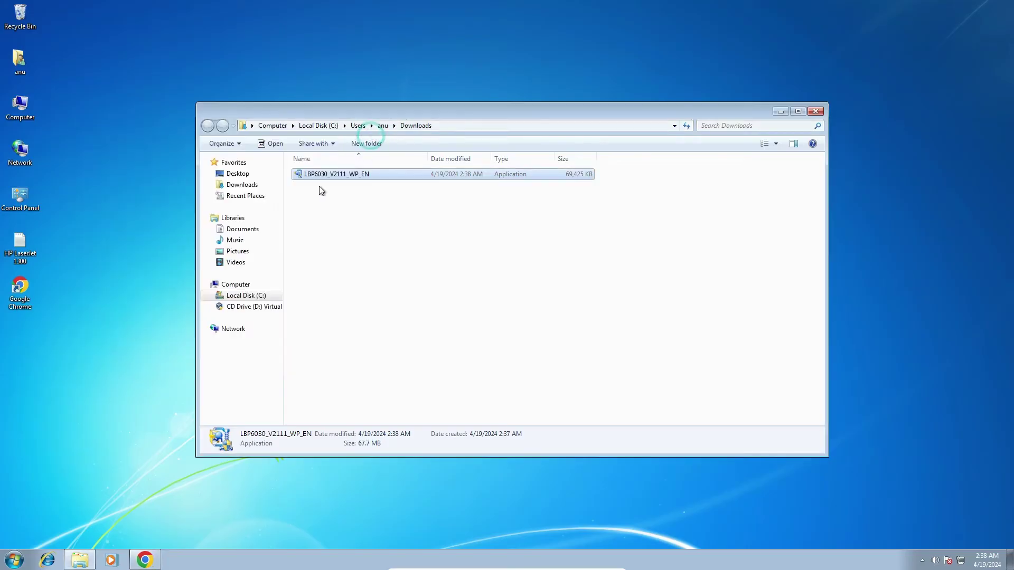
pyautogui.moveTo(319, 182); pyautogui.dragTo(28, 329)
pyautogui.click(816, 112)
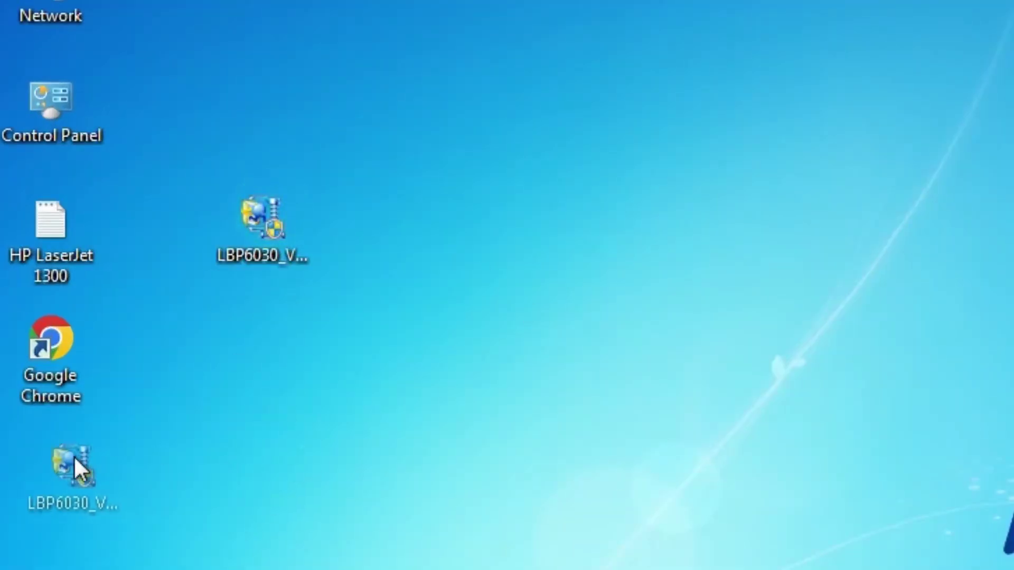
pyautogui.moveTo(74, 457); pyautogui.dragTo(67, 457)
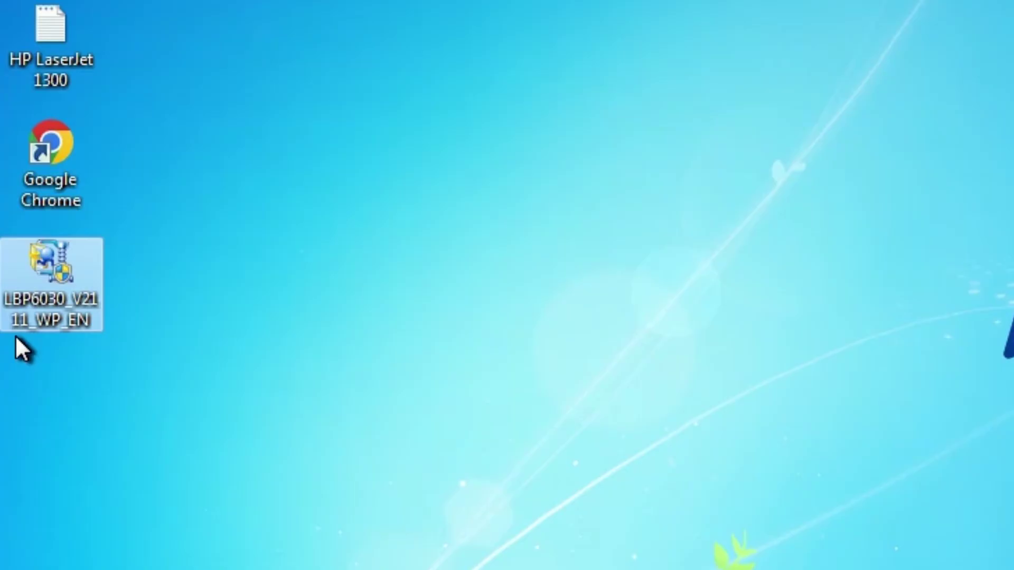
# Step: Extract the installer with WinRAR into a same-named folder on the desktop
pyautogui.rightClick(57, 283)
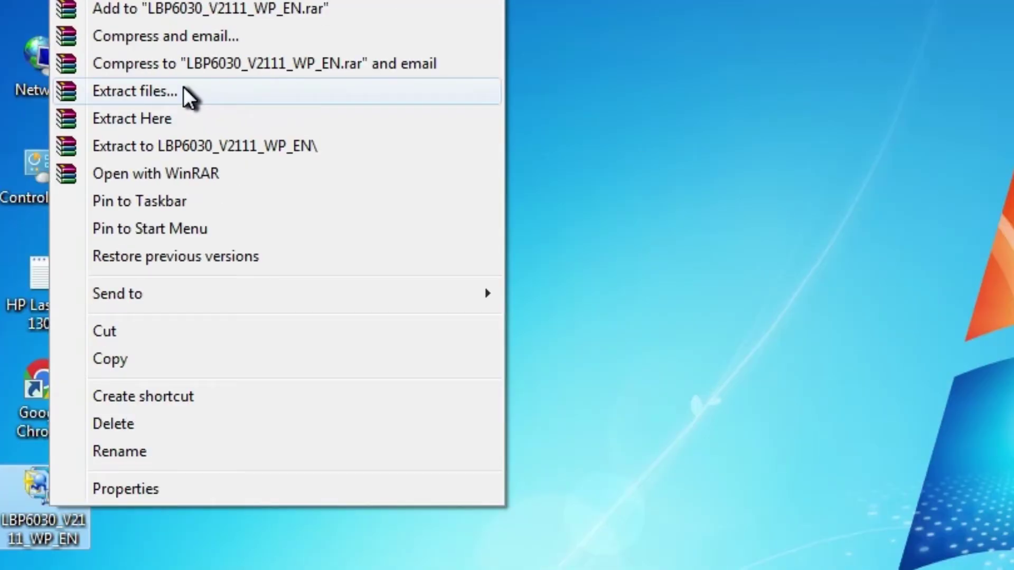
pyautogui.click(182, 85)
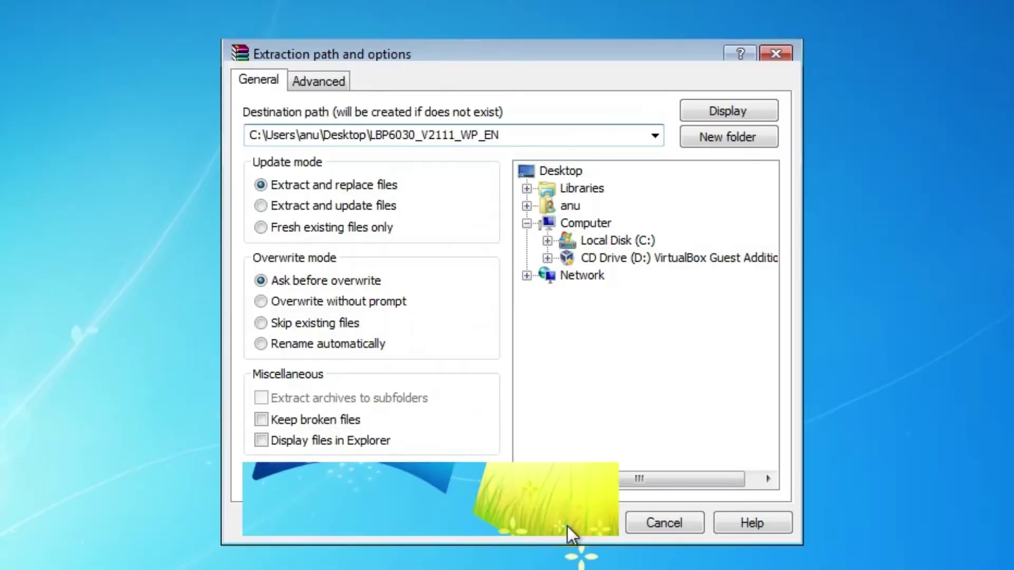
pyautogui.click(567, 526)
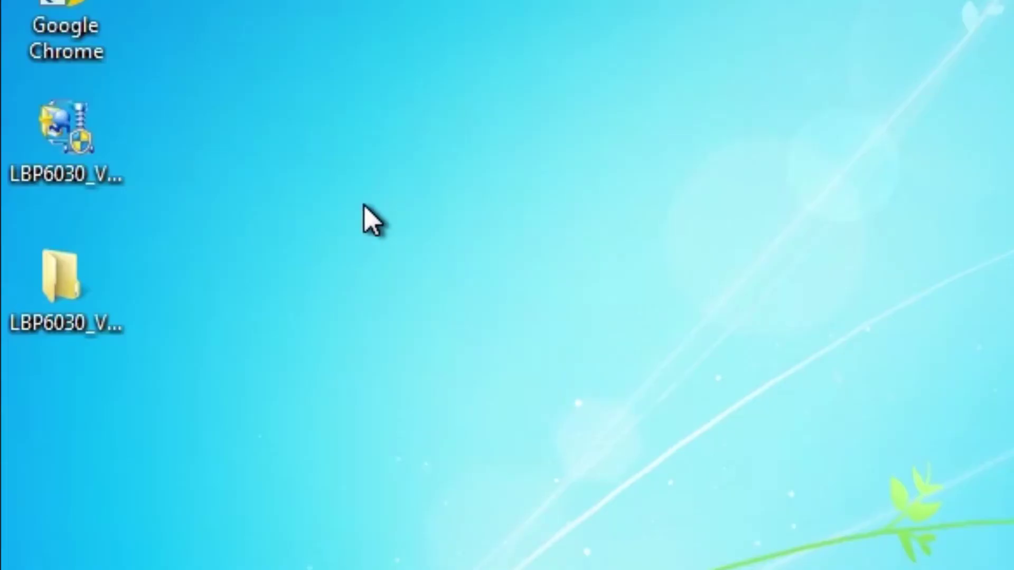
# Step: Browse the extracted folder to UFRII\uk_eng\32BIT\Driver to inspect the files, then close Explorer
pyautogui.doubleClick(80, 339)
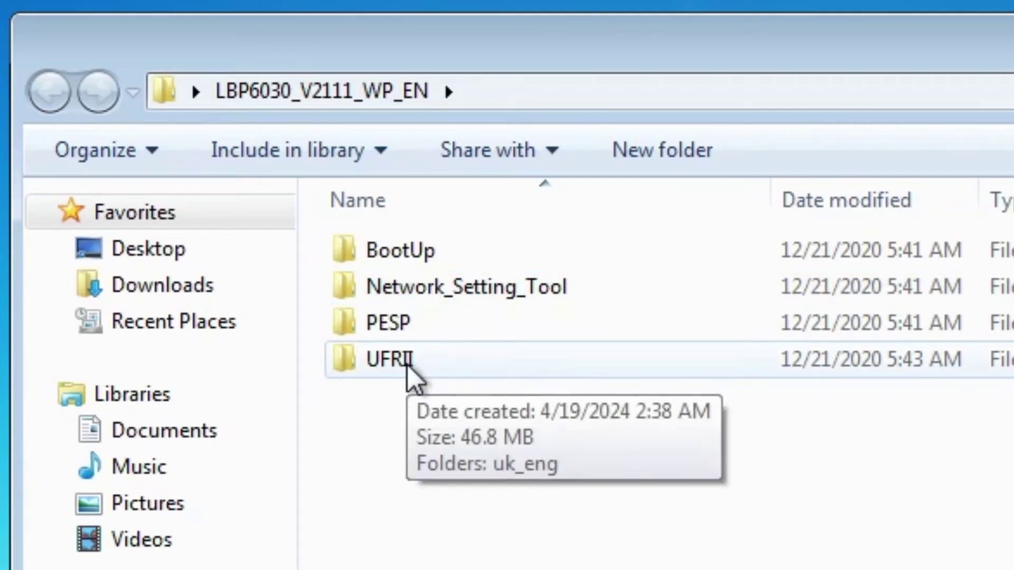
pyautogui.doubleClick(430, 360)
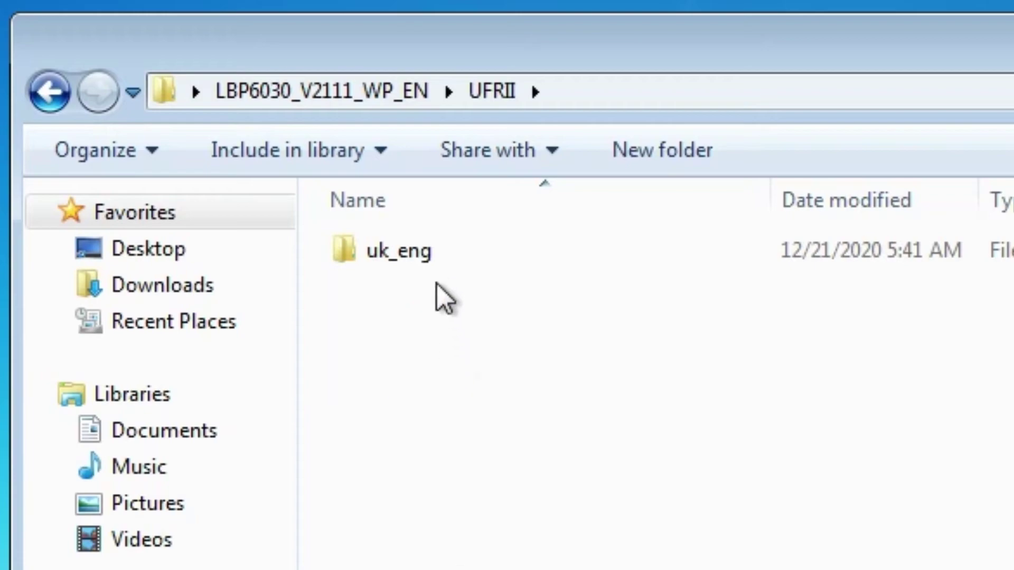
pyautogui.doubleClick(435, 256)
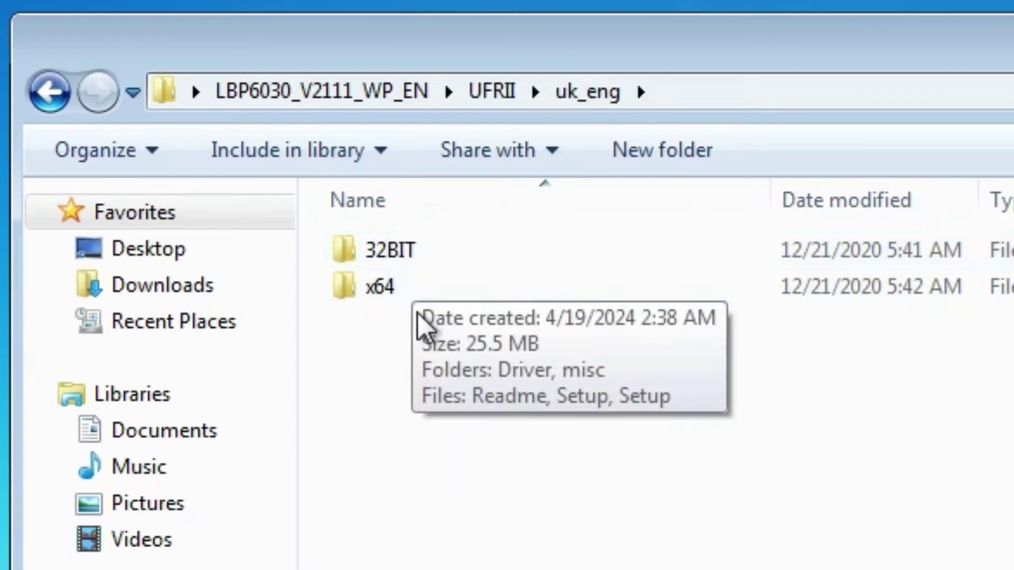
pyautogui.click(413, 285)
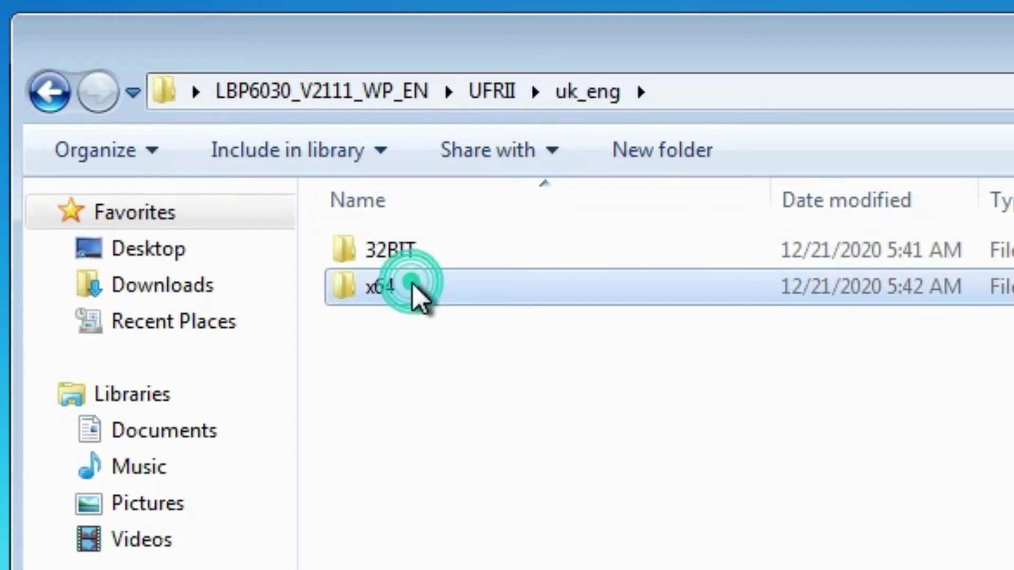
pyautogui.click(423, 250)
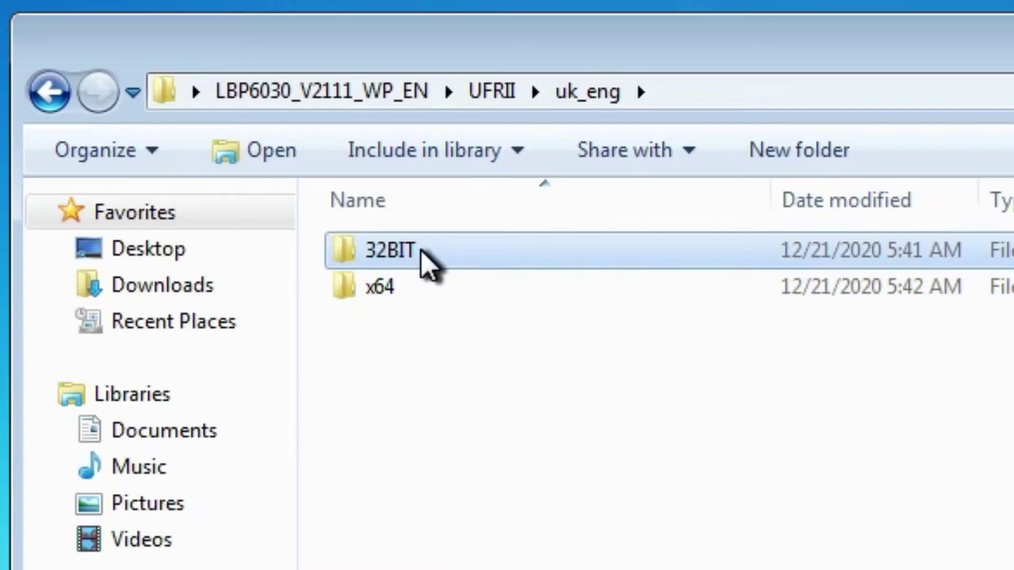
pyautogui.doubleClick(421, 252)
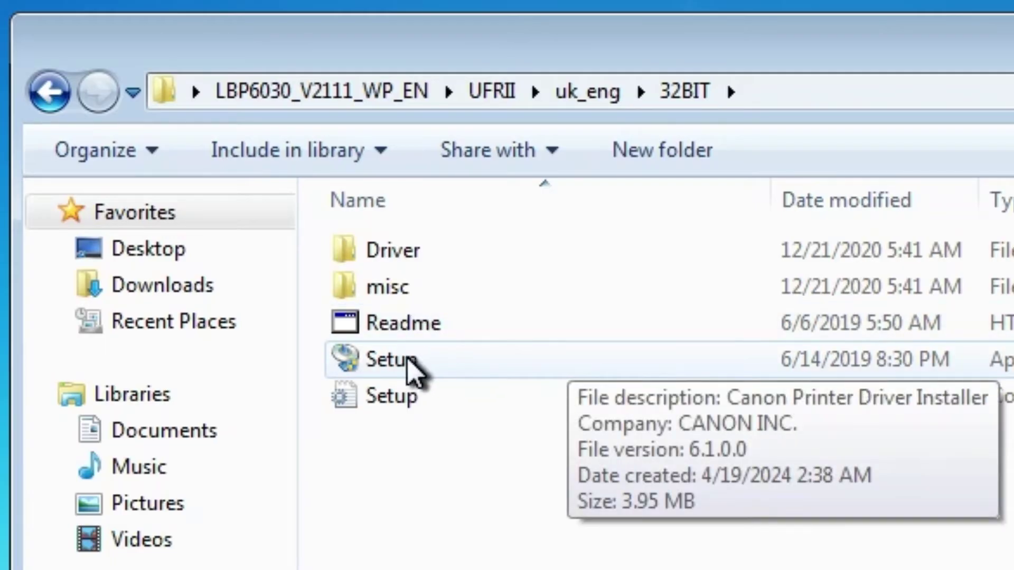
pyautogui.doubleClick(417, 251)
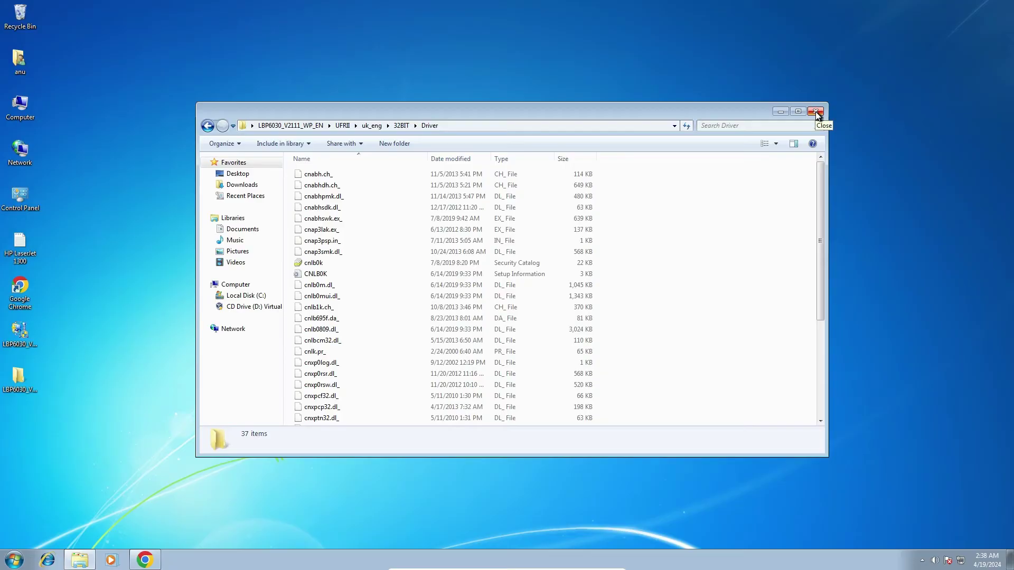
pyautogui.click(816, 112)
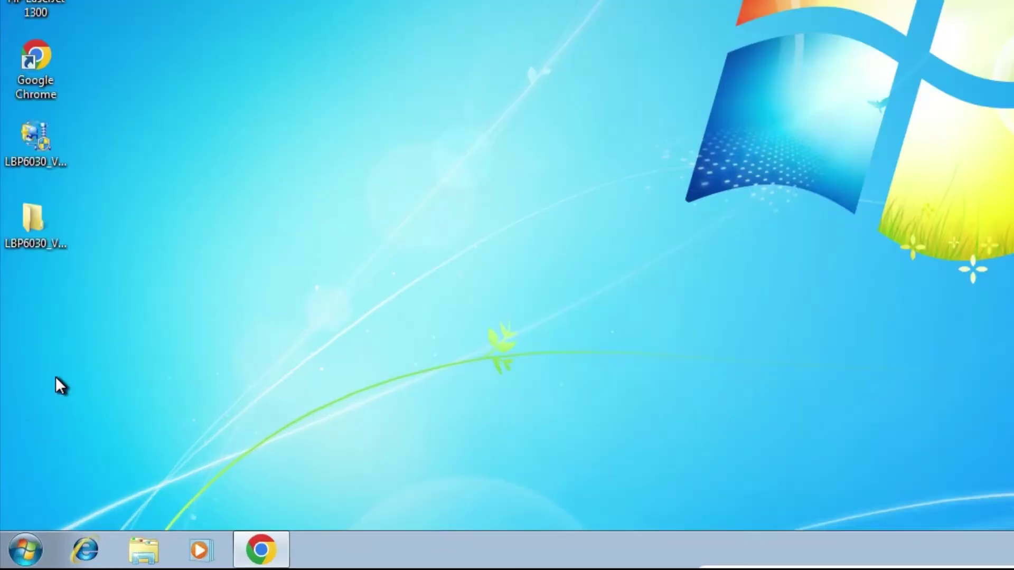
# Step: Go from the Start menu through Control Panel to Devices and Printers
pyautogui.click(14, 560)
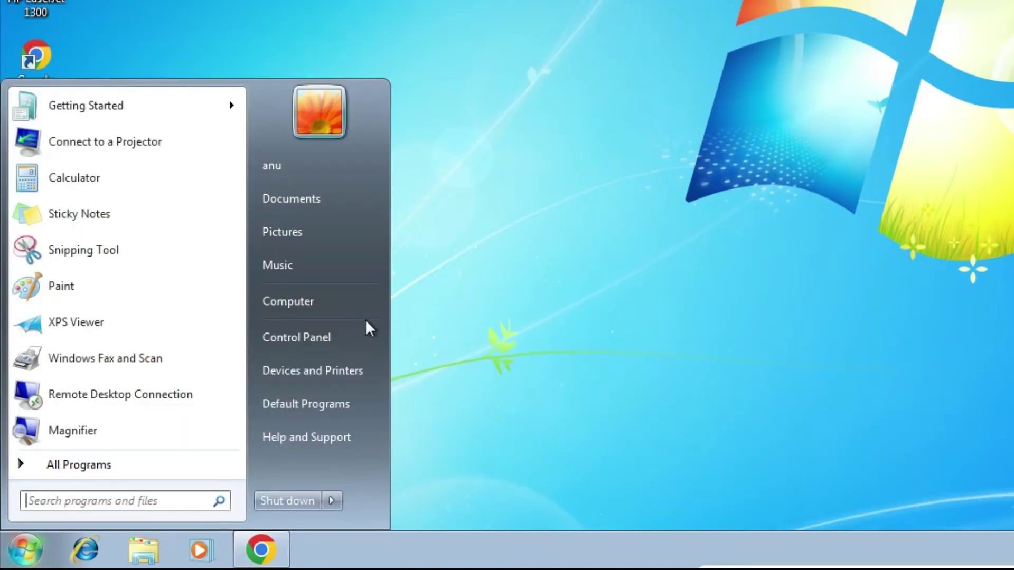
pyautogui.click(354, 336)
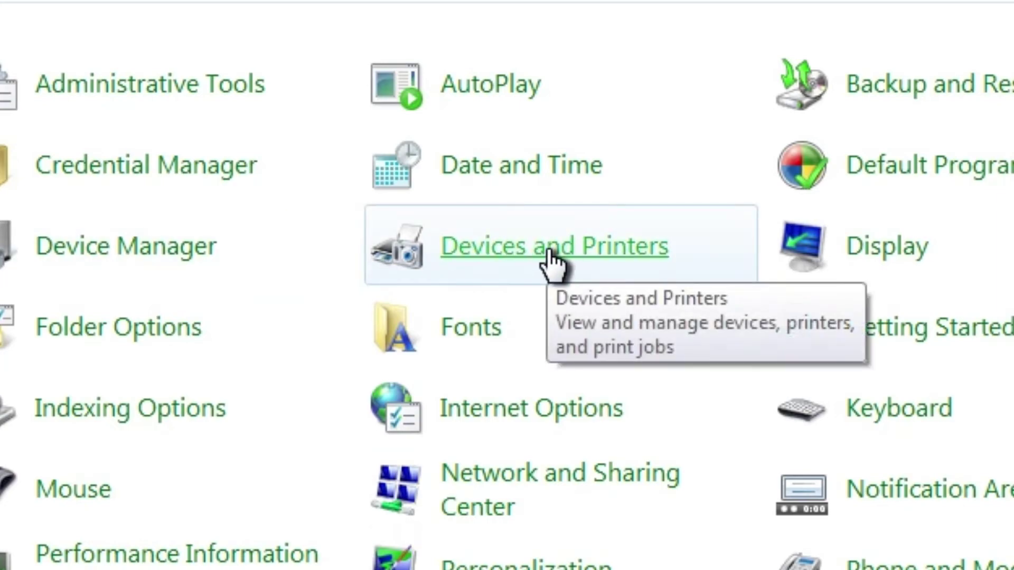
pyautogui.click(548, 253)
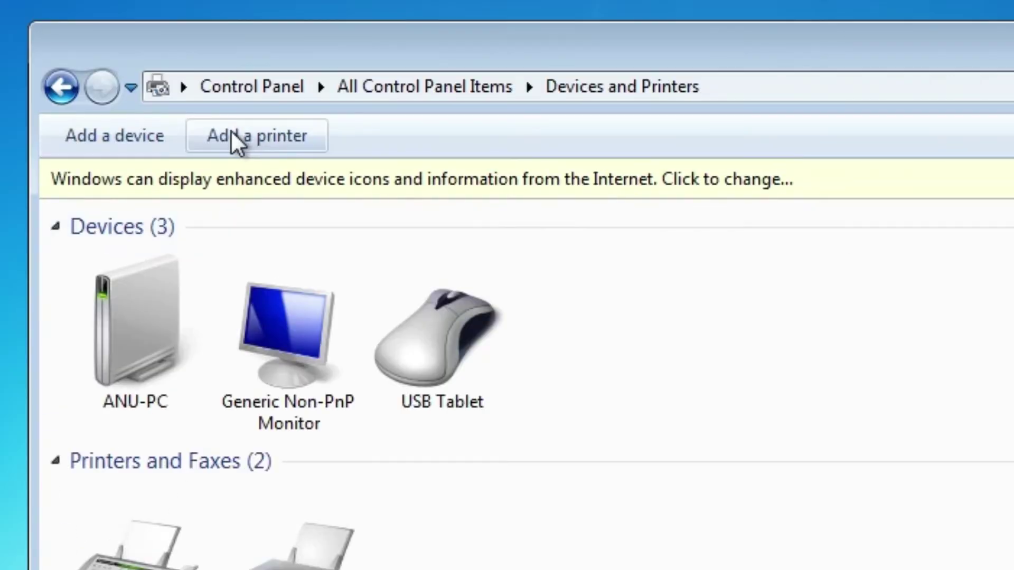
# Step: Add a local printer on port USB_001 (Local Port) and choose Have Disk for its driver
pyautogui.click(288, 135)
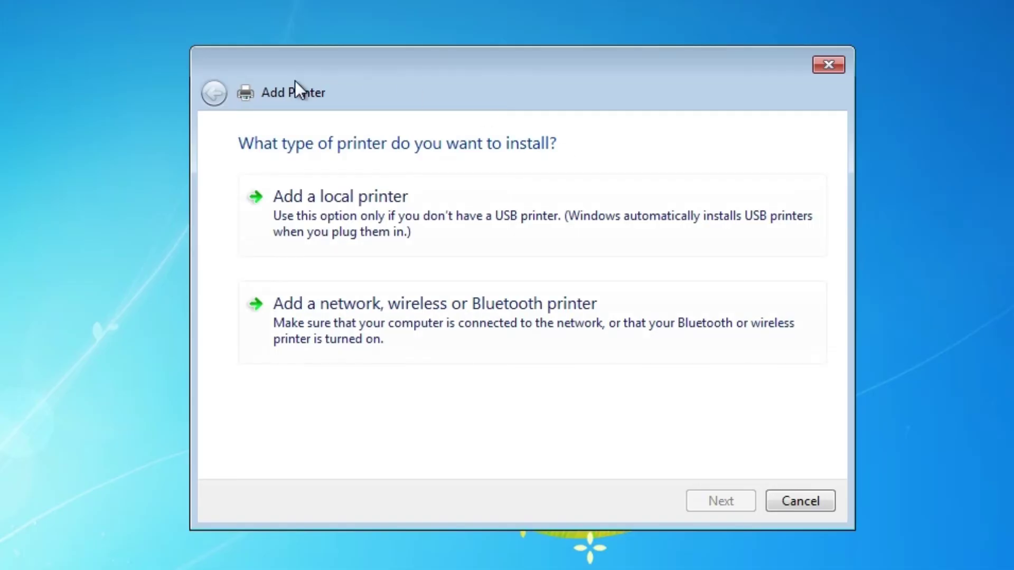
pyautogui.click(341, 216)
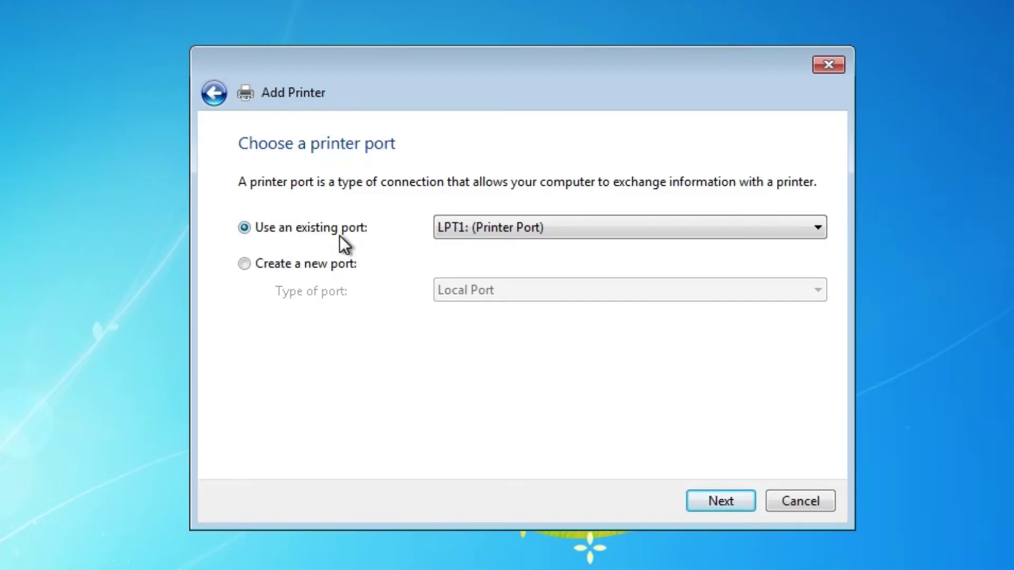
pyautogui.click(630, 234)
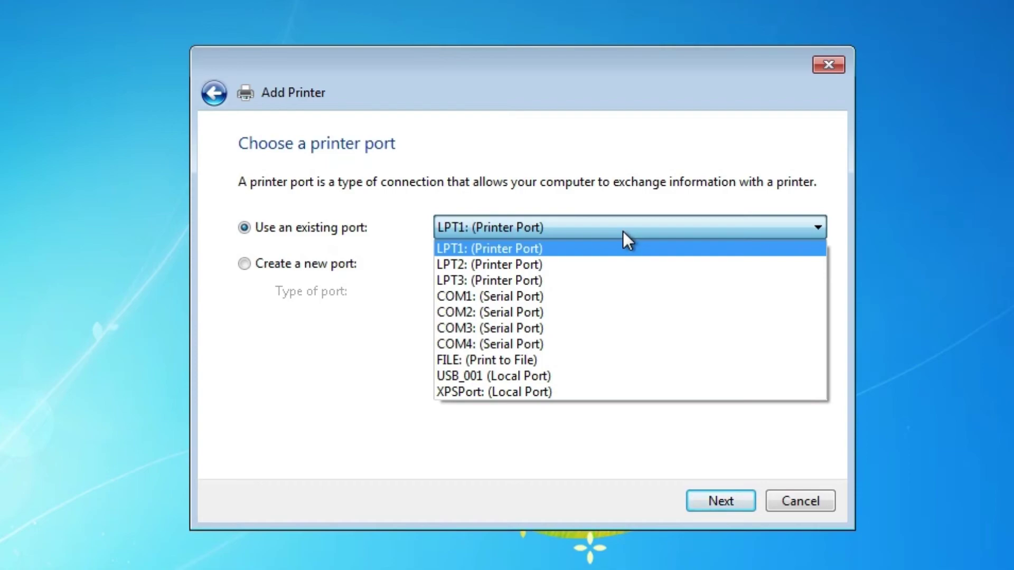
pyautogui.click(488, 376)
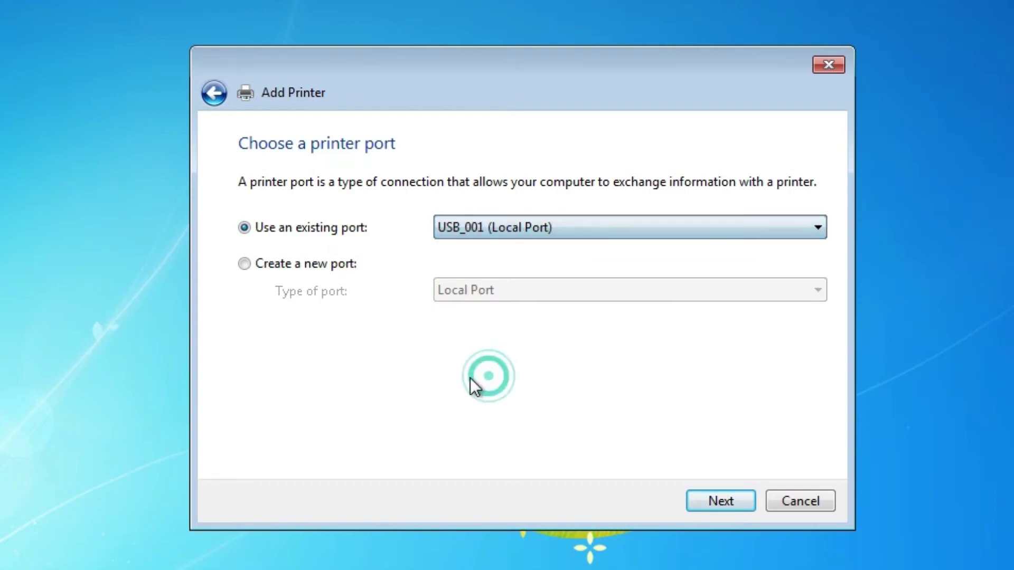
pyautogui.click(709, 499)
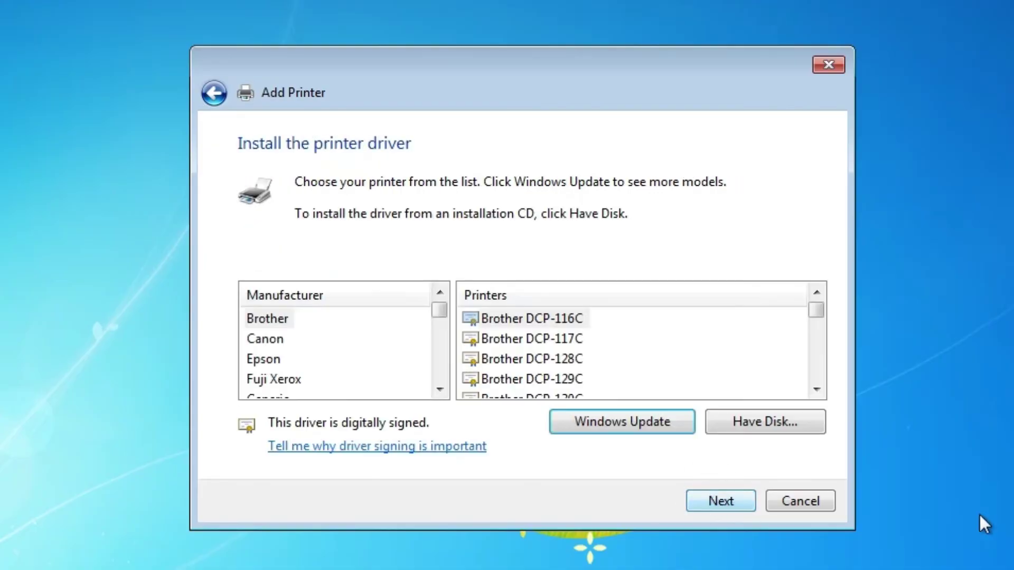
pyautogui.click(794, 422)
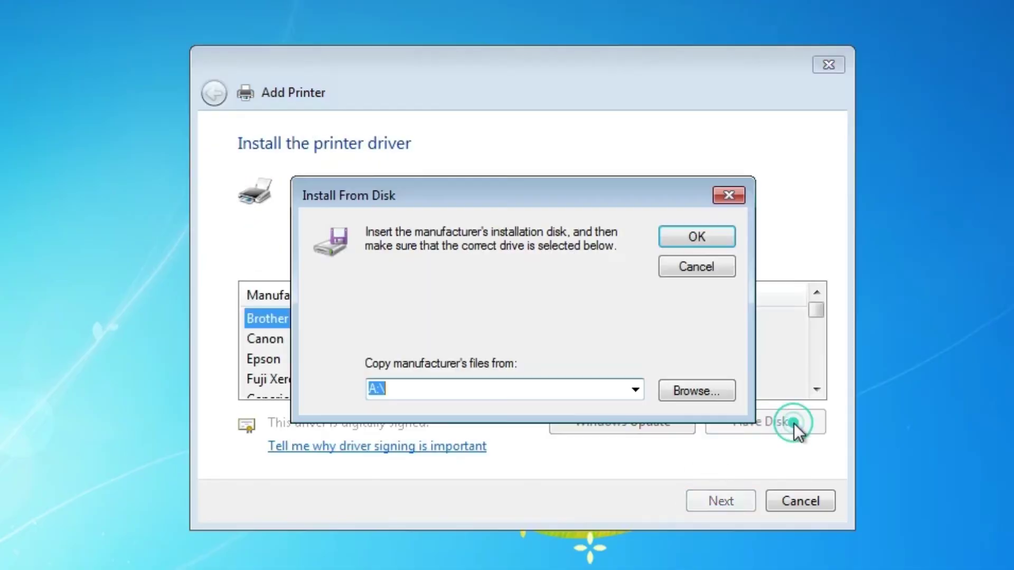
# Step: Load CNLB0K from Desktop\LBP6030_V2111_WP_EN\UFRII\uk_eng\32BIT\Driver as the printer driver
pyautogui.click(710, 388)
pyautogui.click(357, 379)
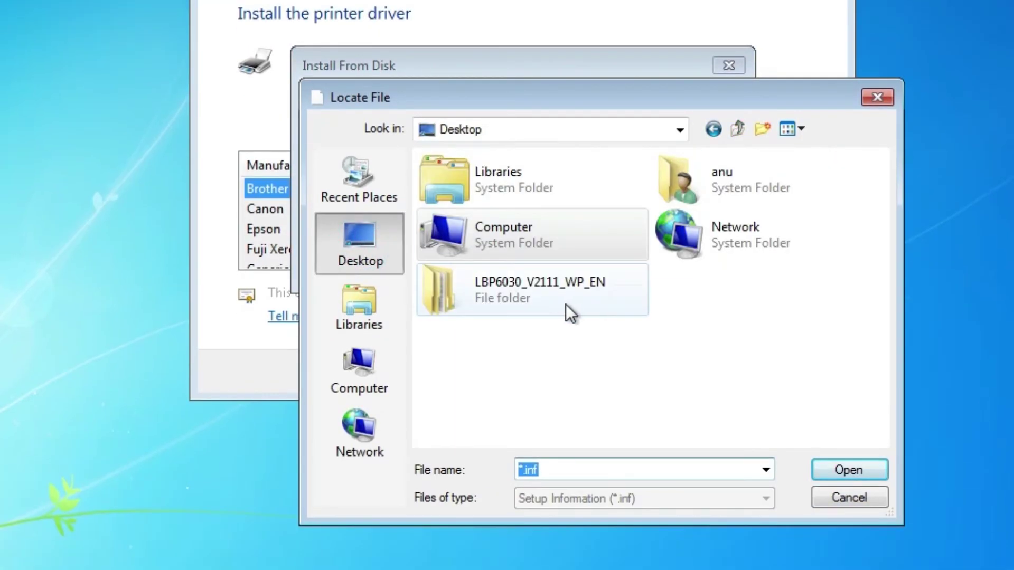
pyautogui.doubleClick(487, 281)
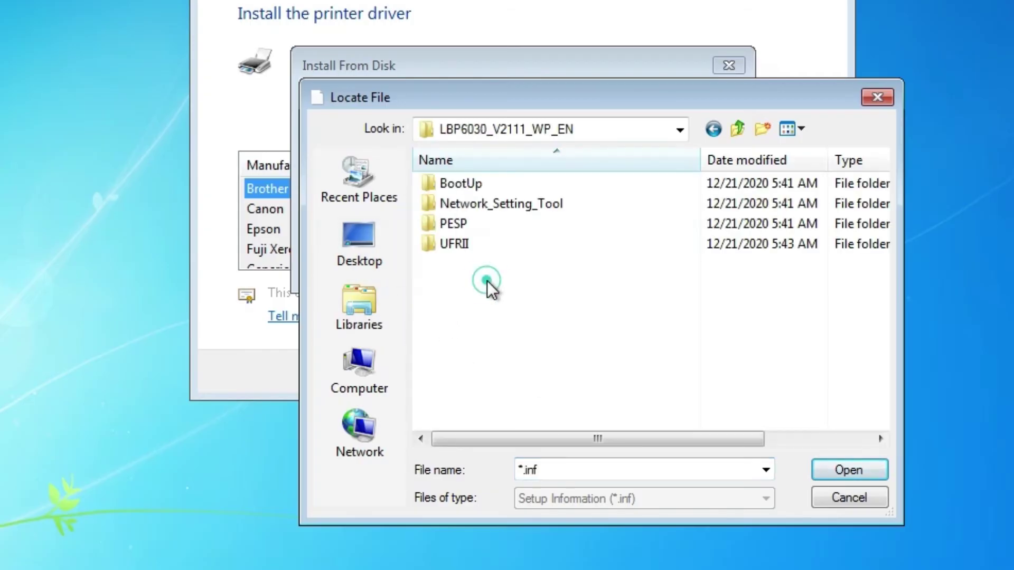
pyautogui.doubleClick(467, 248)
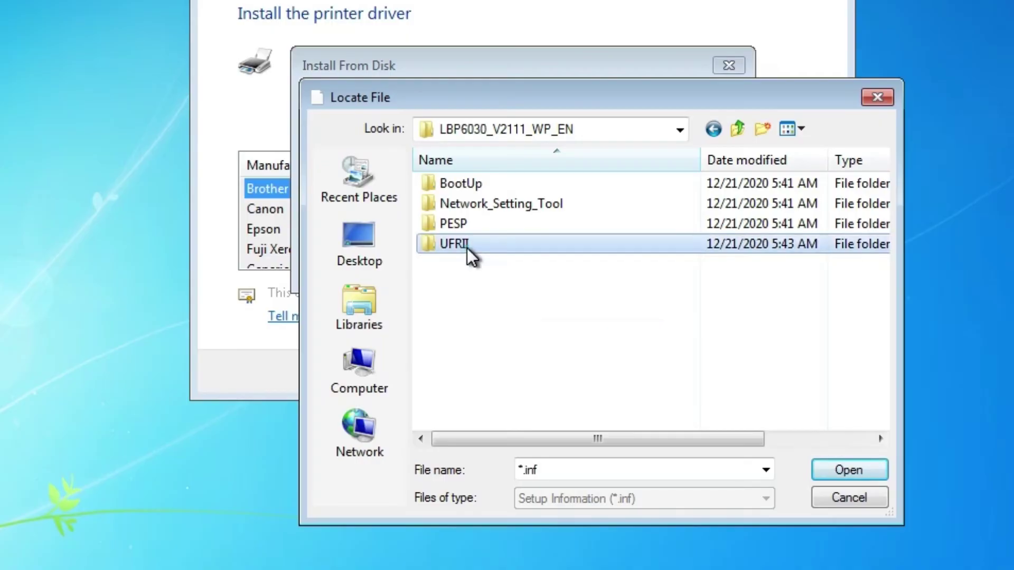
pyautogui.doubleClick(469, 189)
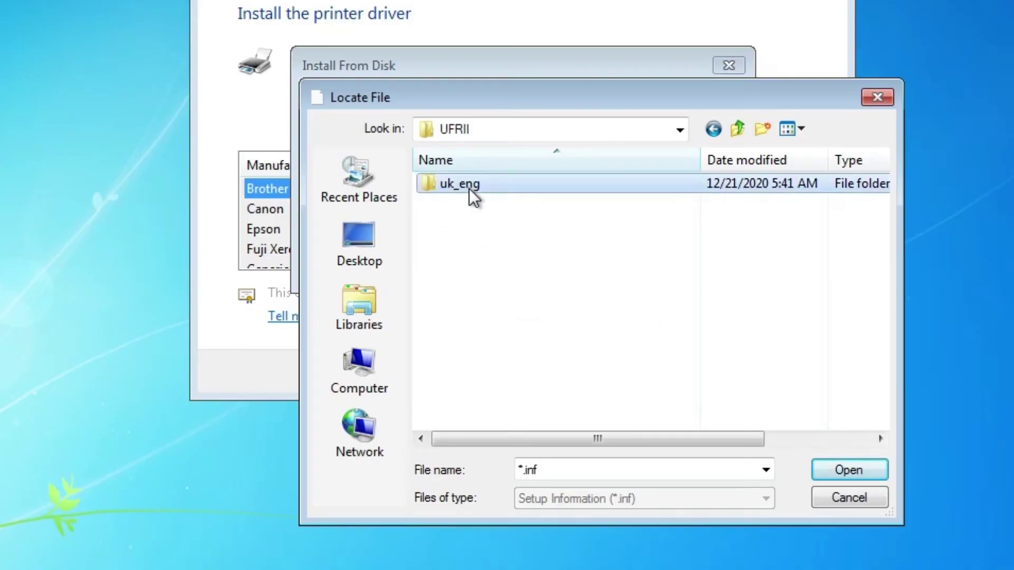
pyautogui.click(454, 205)
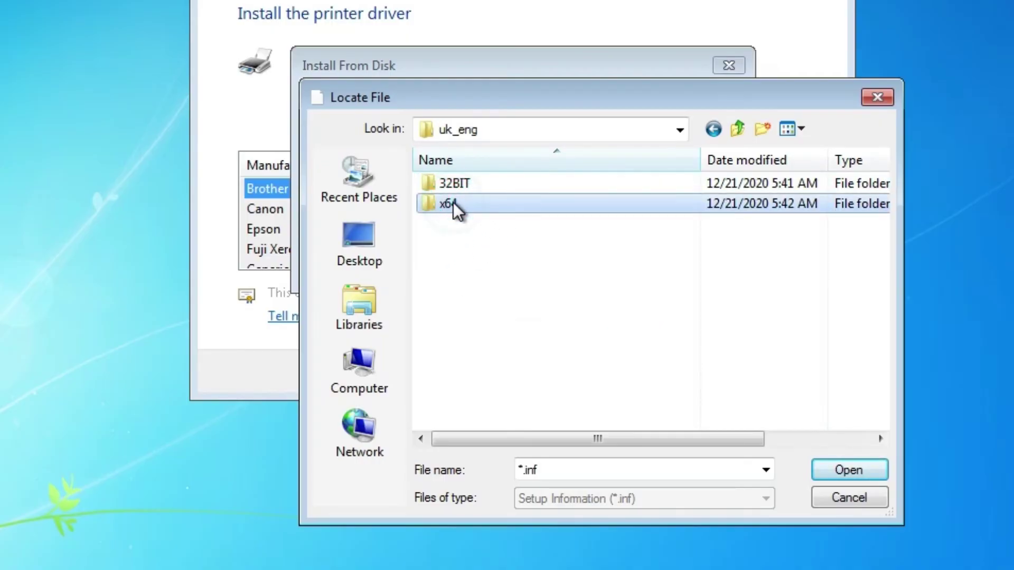
pyautogui.click(477, 182)
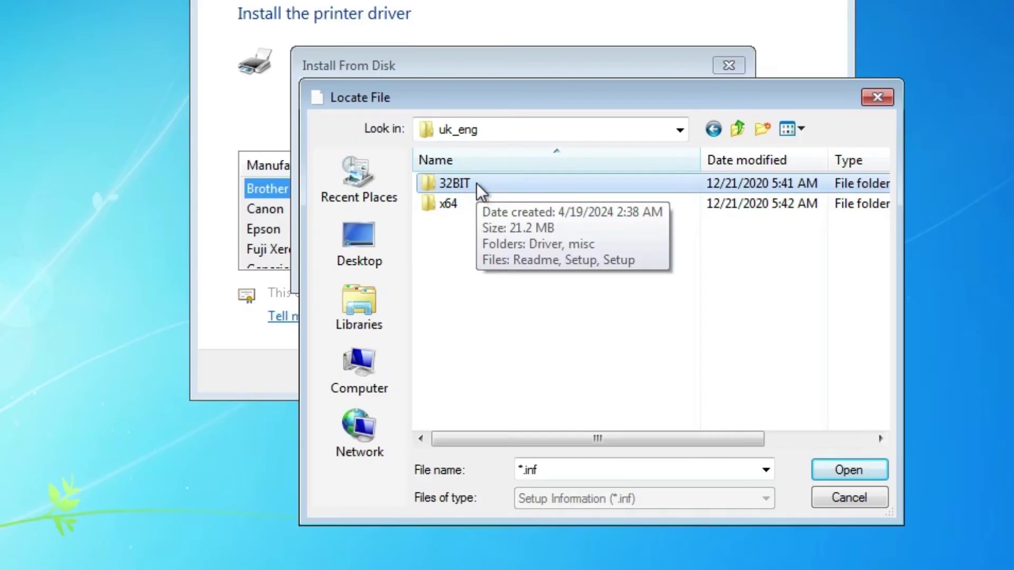
pyautogui.doubleClick(476, 182)
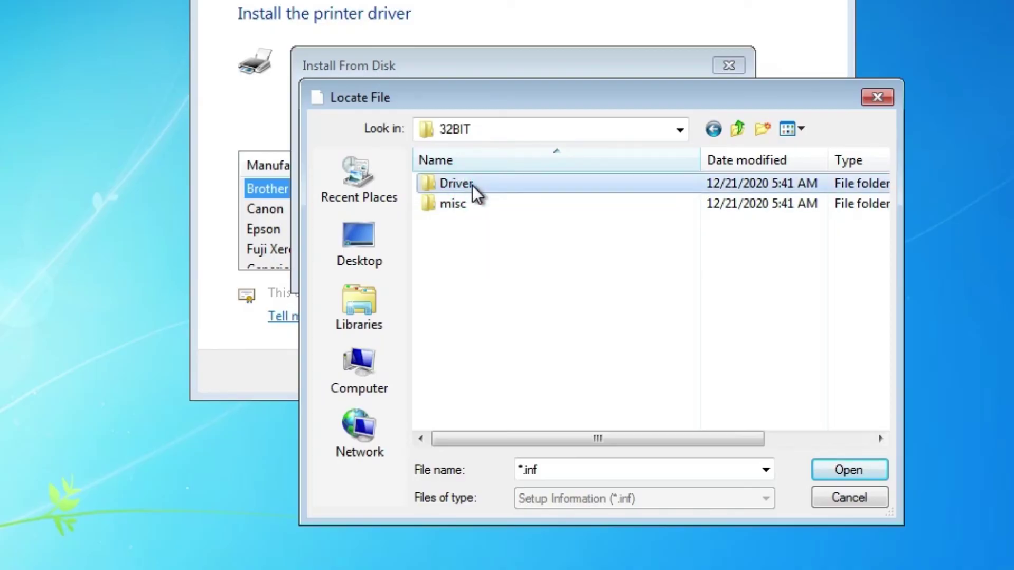
pyautogui.doubleClick(472, 184)
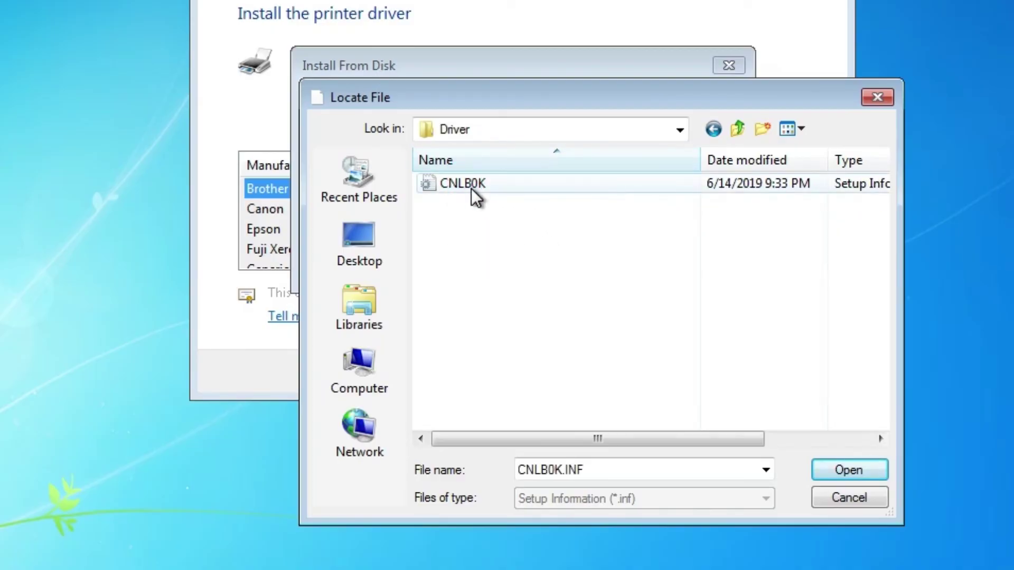
pyautogui.click(470, 187)
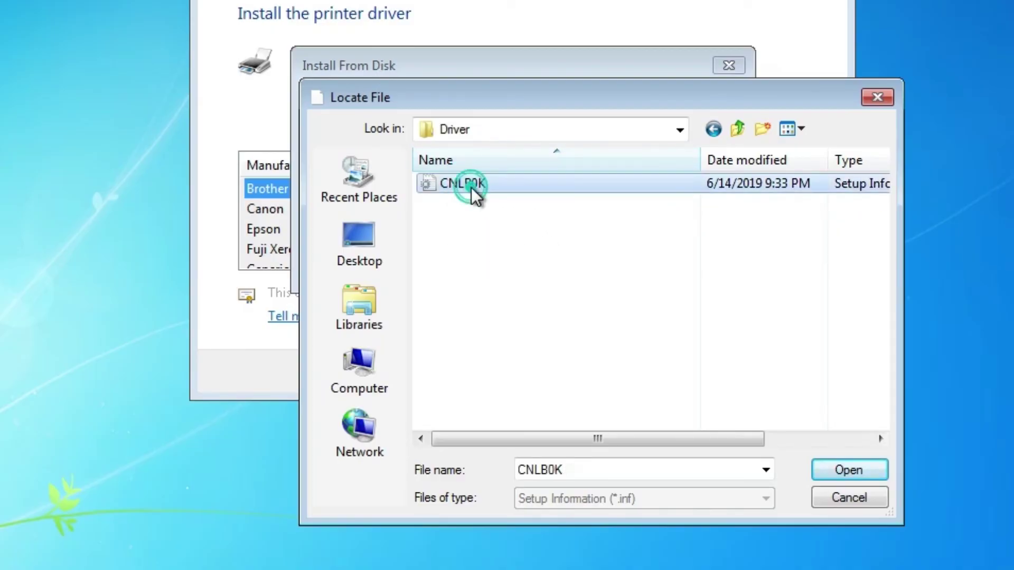
pyautogui.click(826, 469)
pyautogui.click(680, 106)
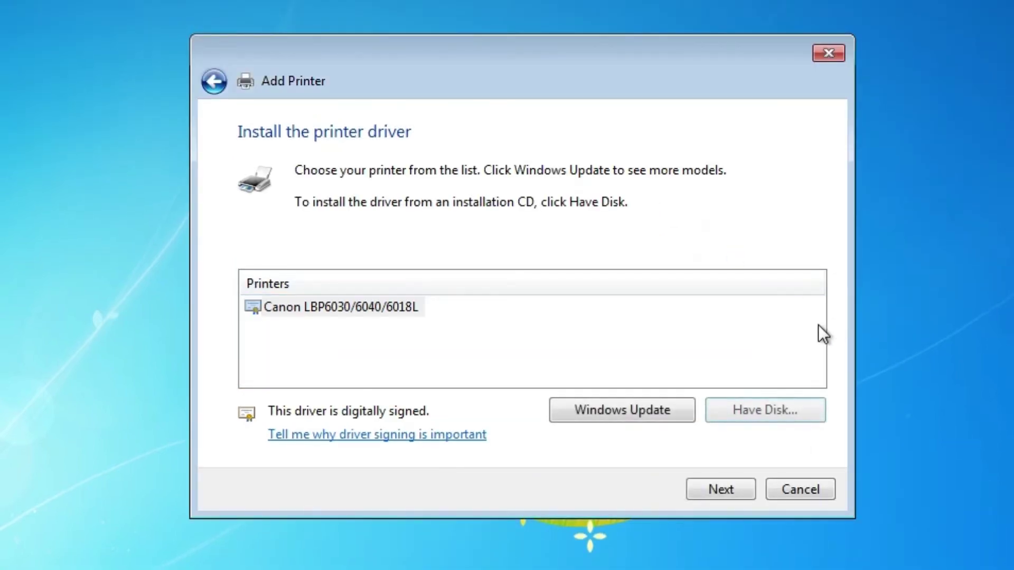
# Step: Install the Canon LBP6030/6040/6018L driver, name the printer 'Canon LBP6030', and finish
pyautogui.click(294, 307)
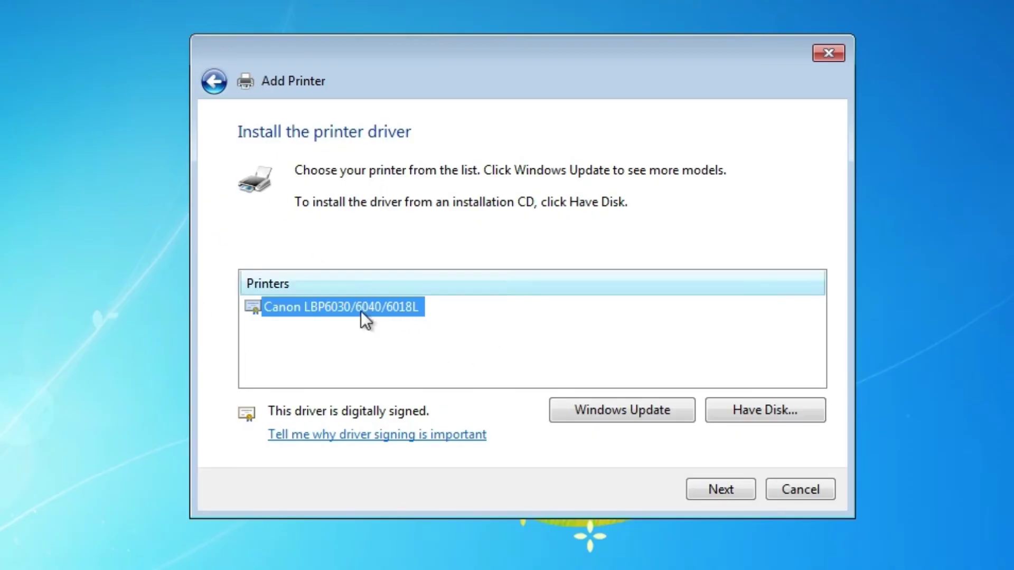
pyautogui.click(722, 491)
pyautogui.click(505, 169)
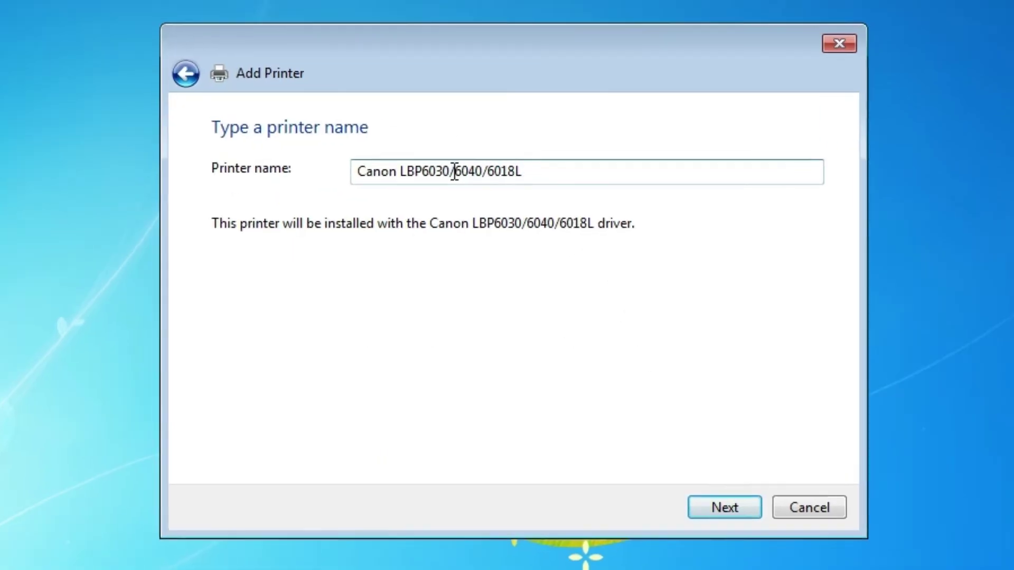
pyautogui.moveTo(464, 173); pyautogui.dragTo(615, 195)
pyautogui.press('BackSpace')
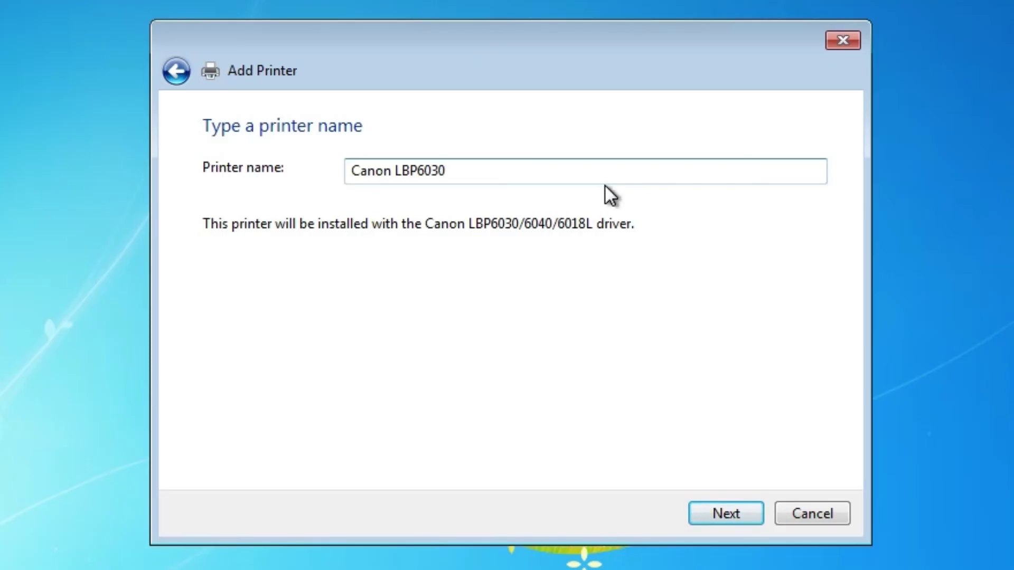
pyautogui.click(707, 510)
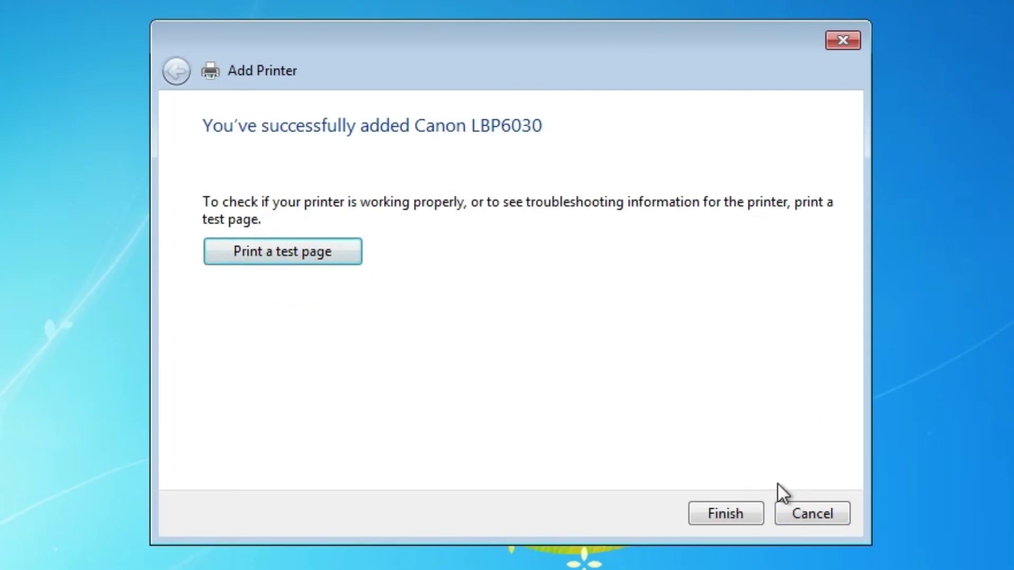
pyautogui.click(728, 513)
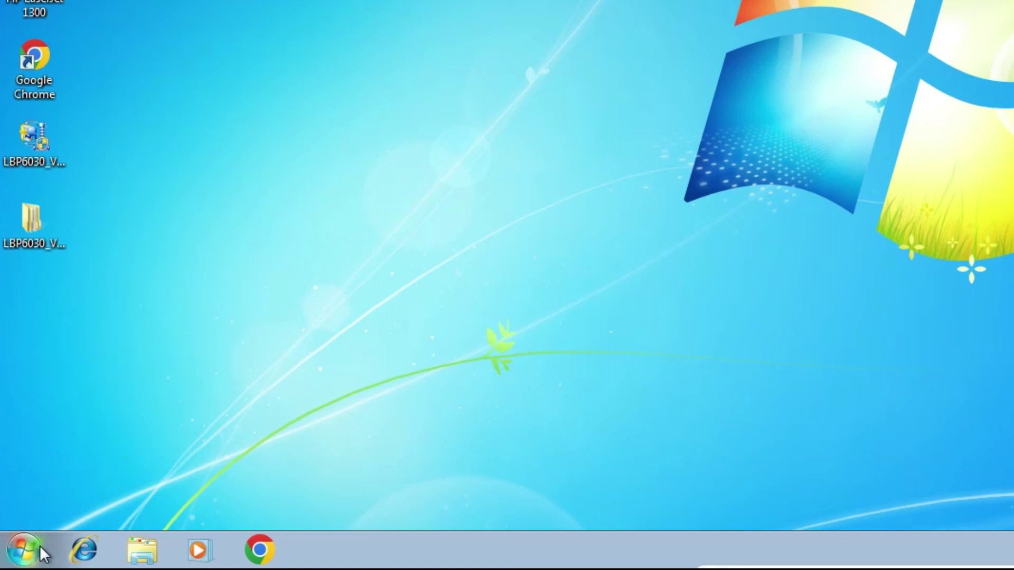
# Step: Reopen Devices and Printers from the Control Panel to confirm Canon LBP6030 is the default printer
pyautogui.click(40, 546)
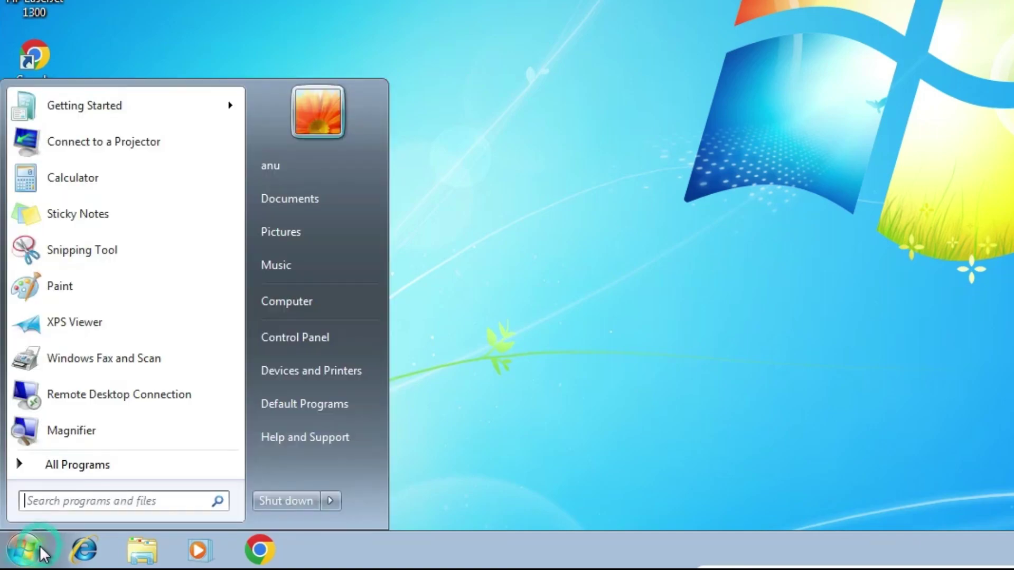
pyautogui.click(330, 344)
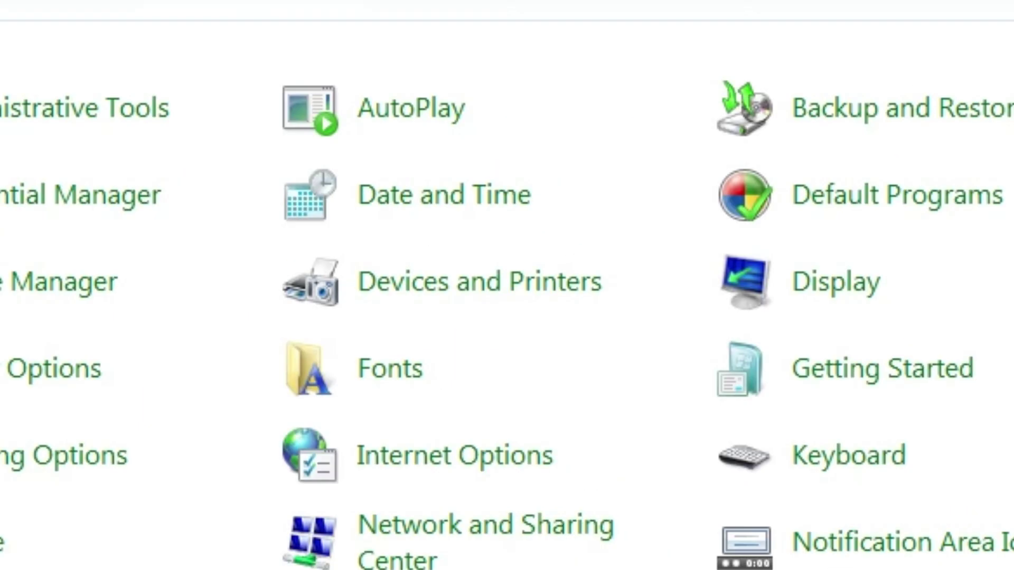
pyautogui.click(514, 298)
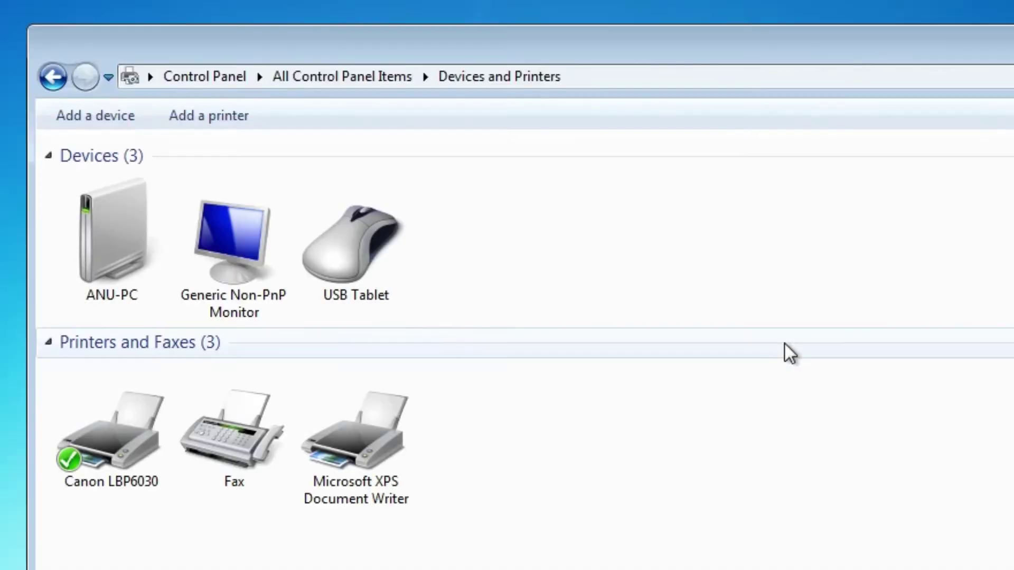